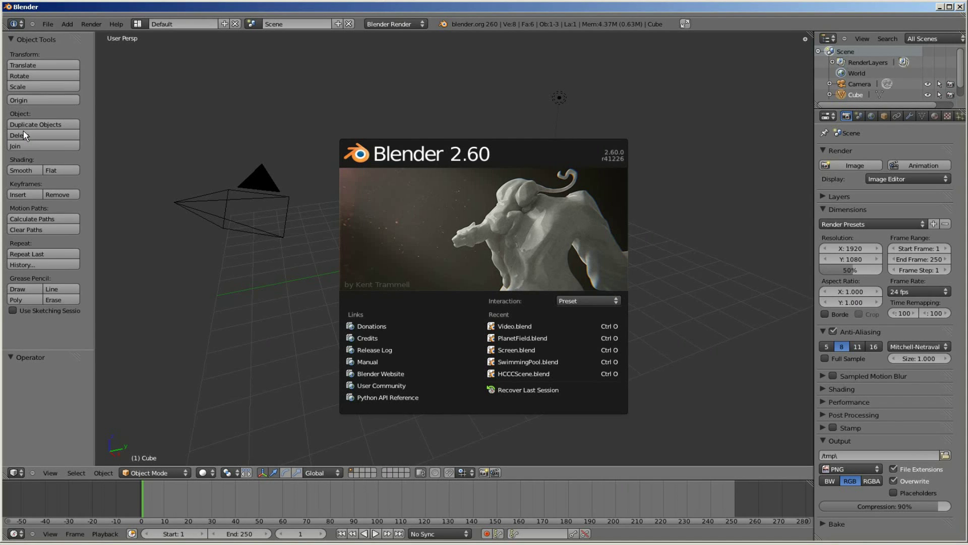
Step: Dismiss the splash screen and delete the default cube
left_click(121, 189)
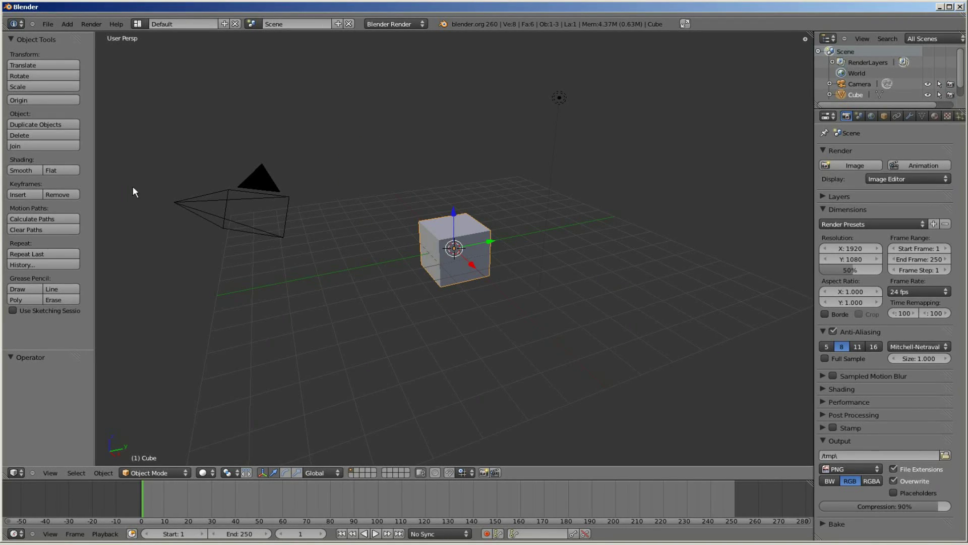
key("x")
left_click(427, 222)
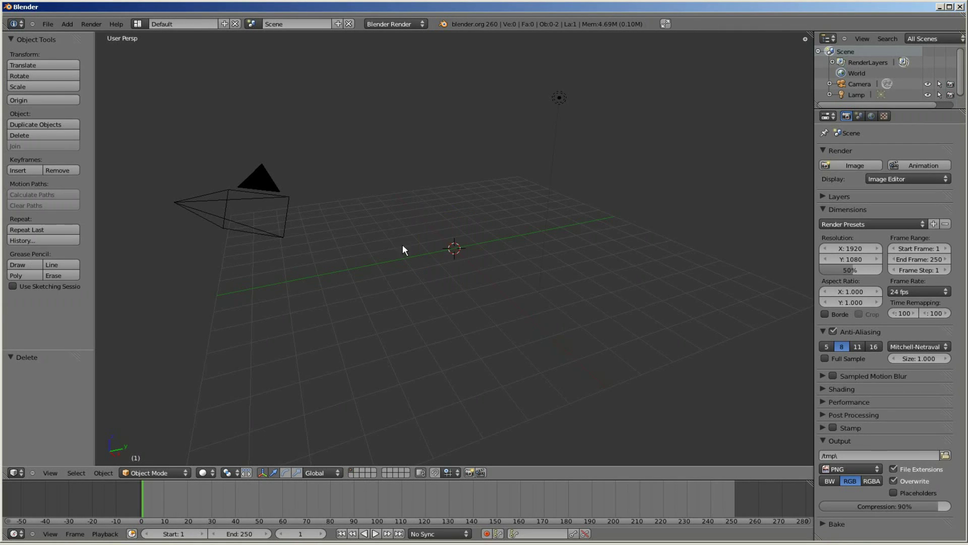
Step: Add a plane at the scene centre and scale it by 8
key("space")
type("pl")
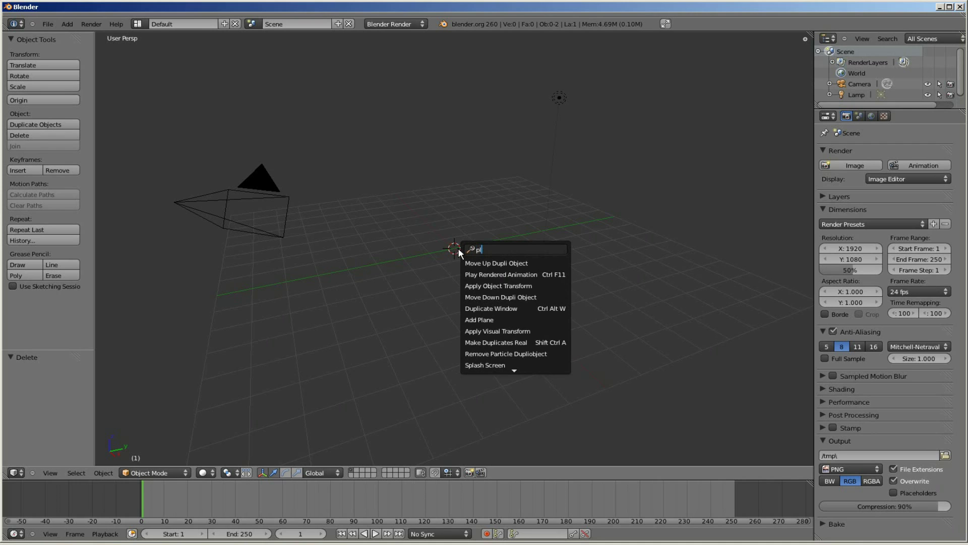
type("ane")
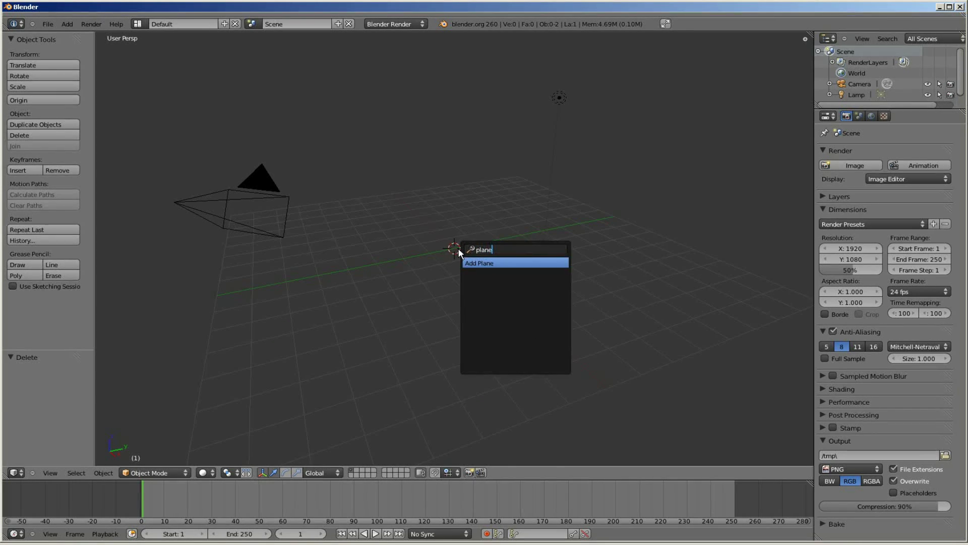
key("Return")
type("s")
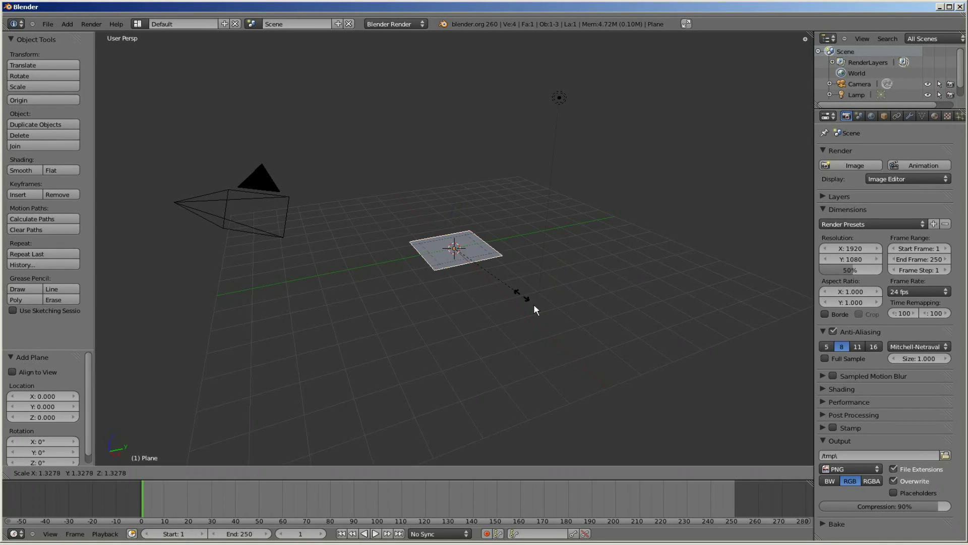
type("8")
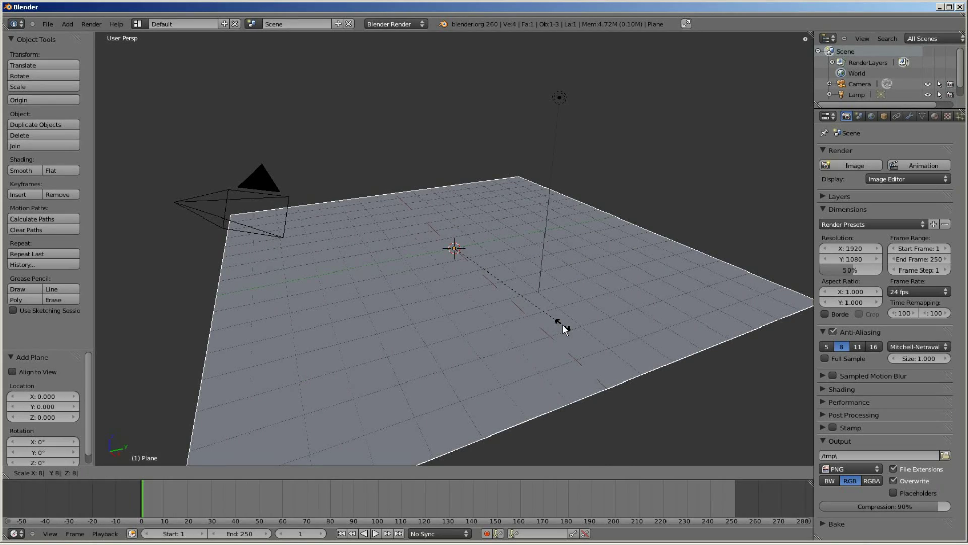
key("Return")
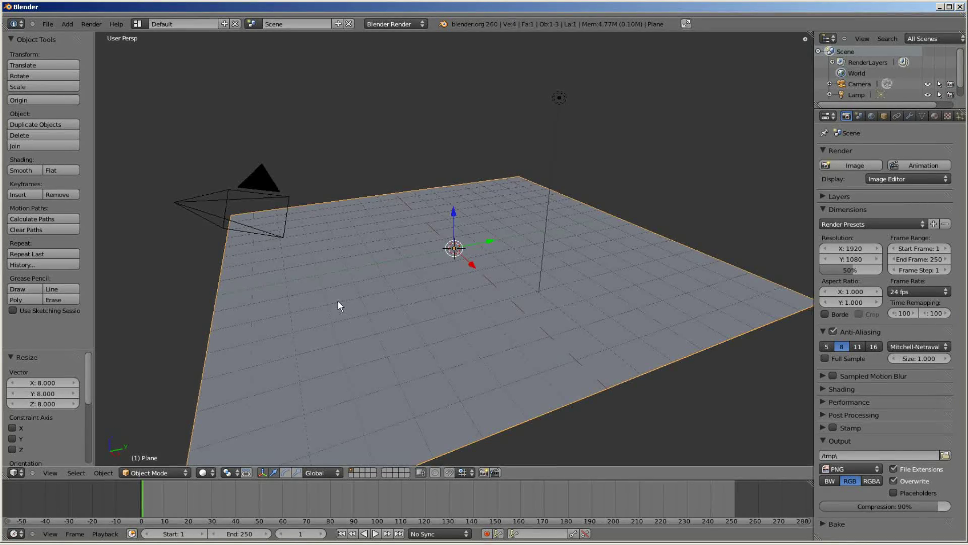
Step: Give the camera a Damped Track constraint aimed at the plane
middle_click_drag(337, 301, 353, 309)
key("a")
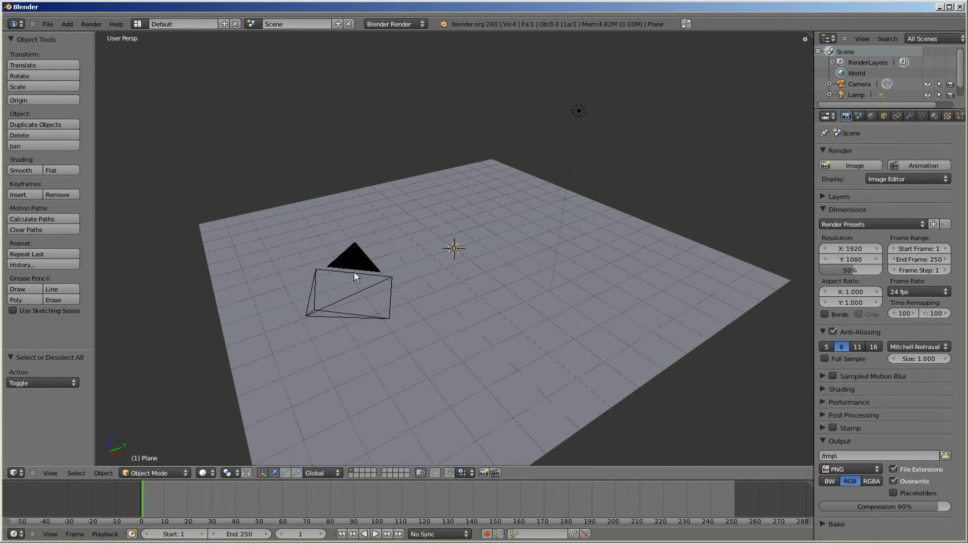
right_click(355, 276)
right_click(406, 178, "shift")
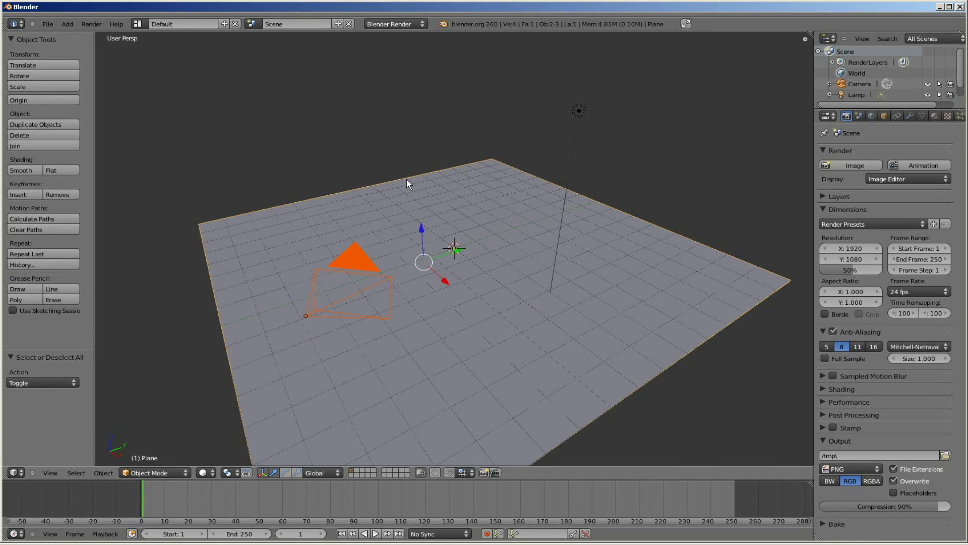
key("ctrl+t")
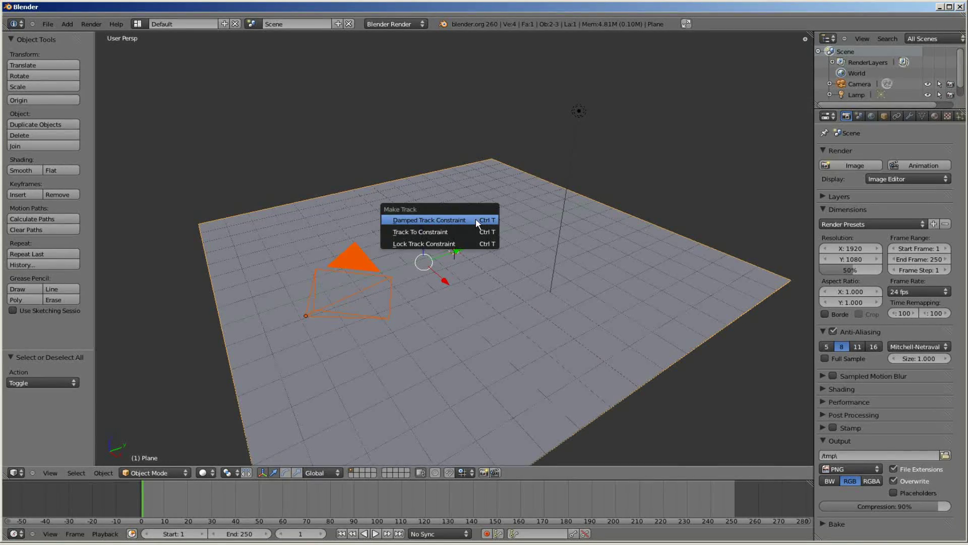
left_click(476, 220)
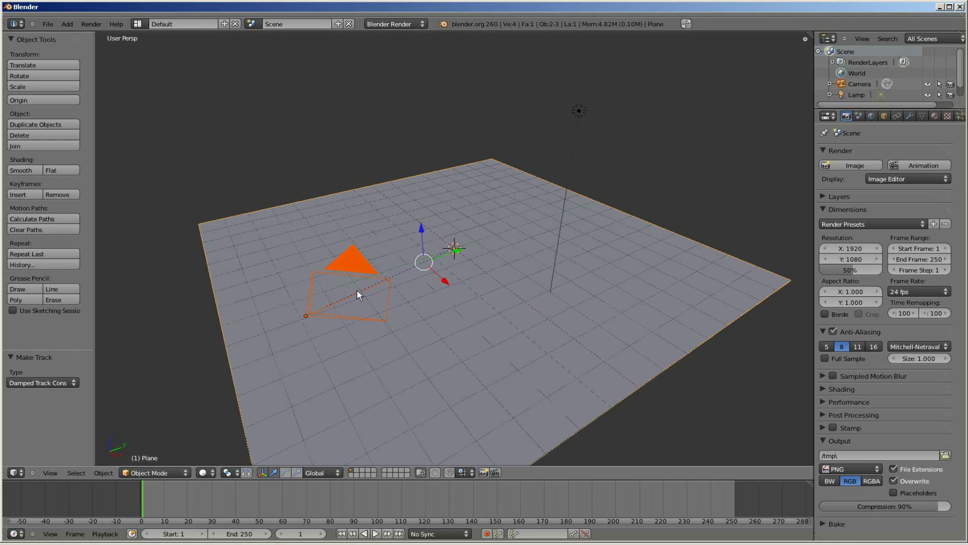
Step: In camera view, move the camera to frame the plane, then save as Scene.blend
right_click(350, 271)
key("g")
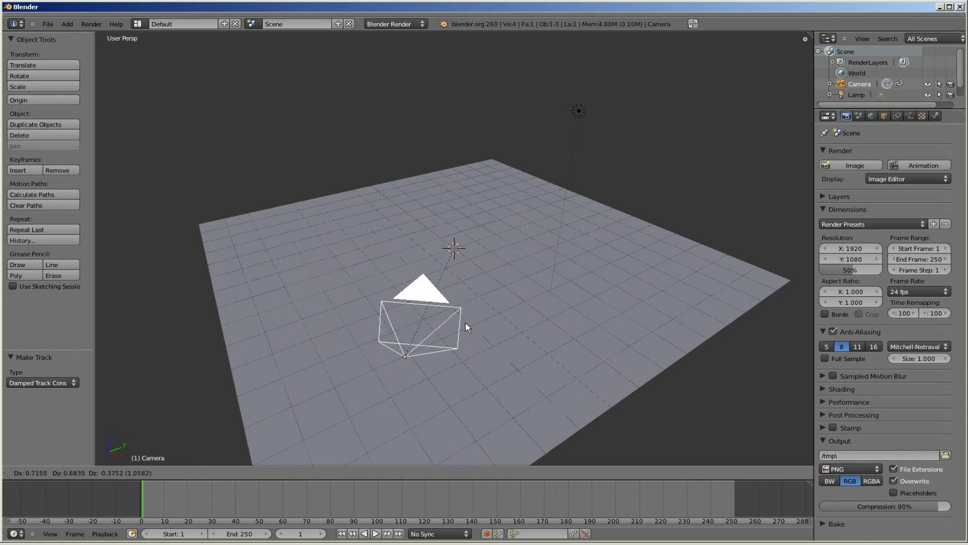
right_click(322, 300)
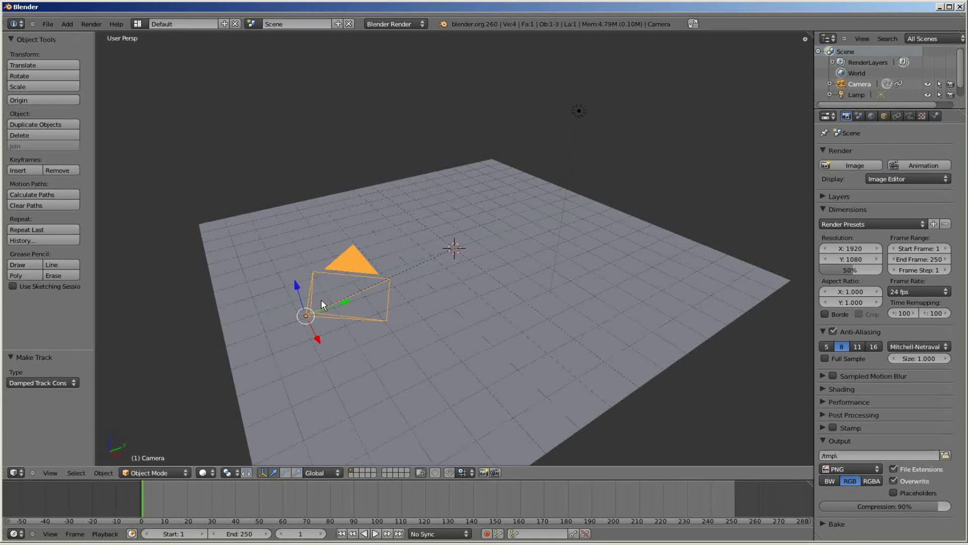
key("KP_0")
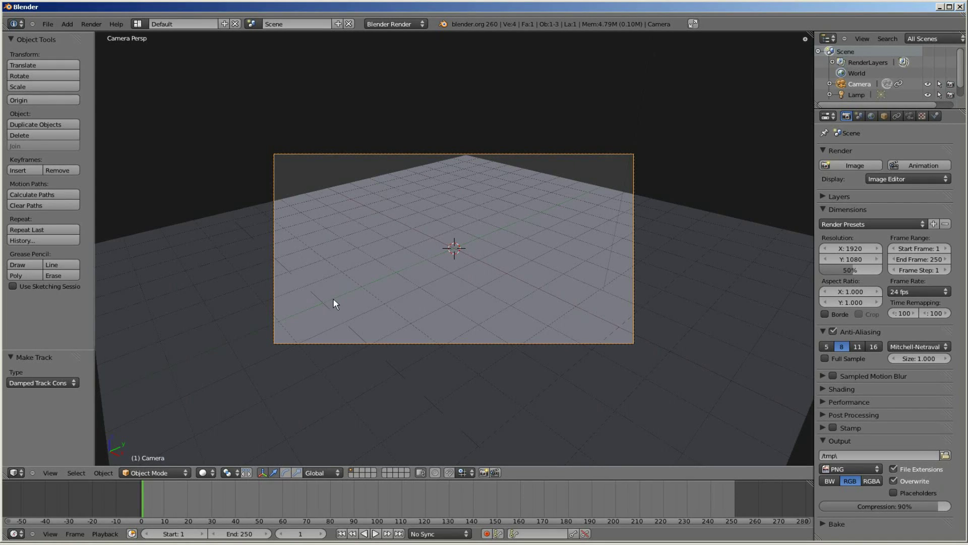
key("g")
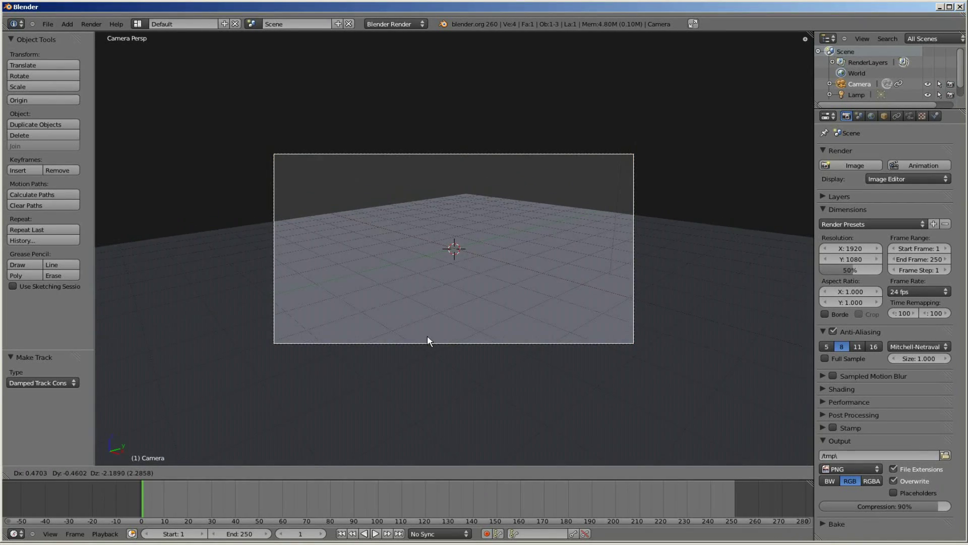
left_click(429, 347)
key("g")
key("z")
key("z")
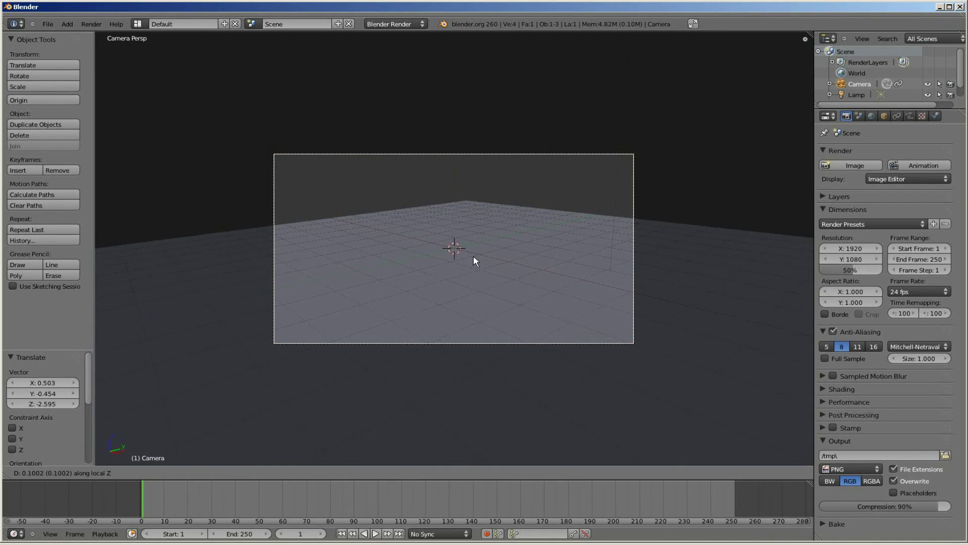
left_click(478, 298)
key("ctrl+s")
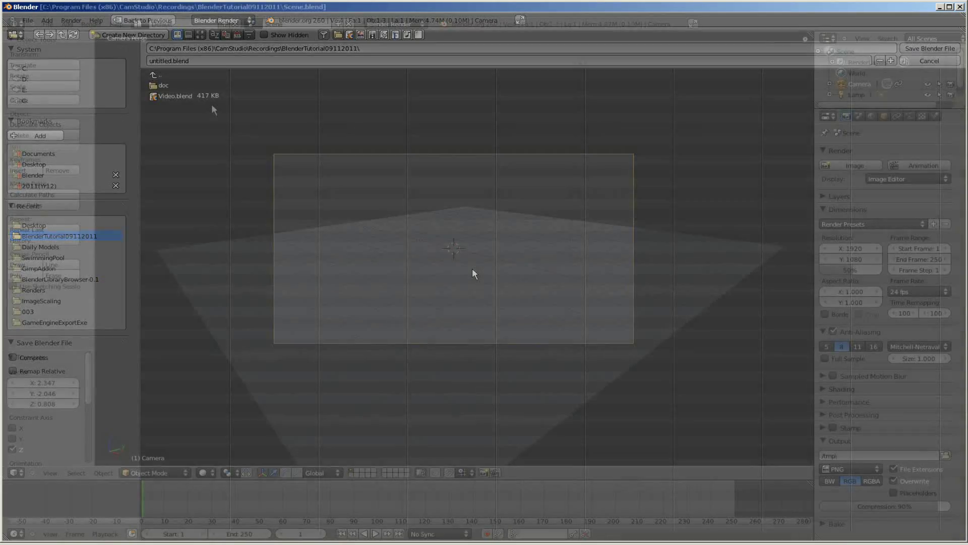
key("Return")
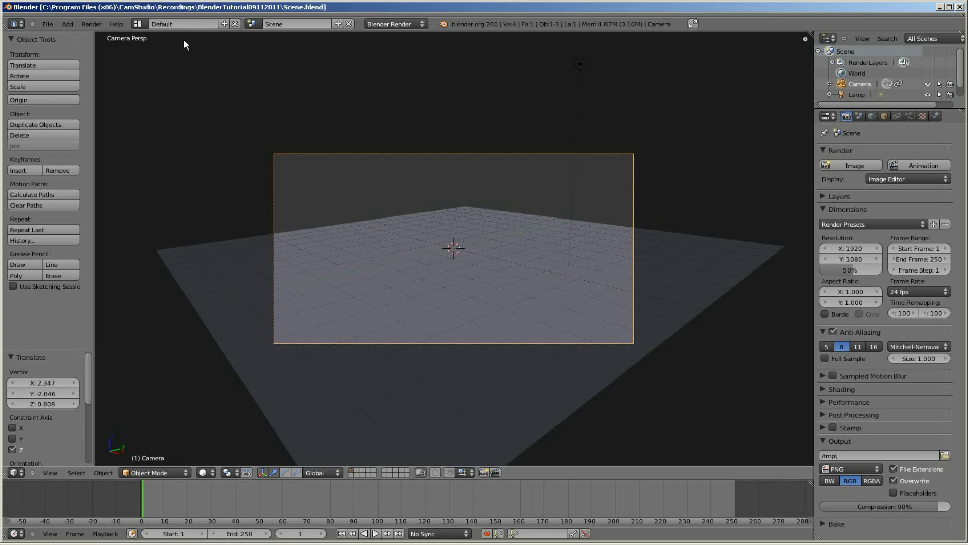
Step: Switch to the Compositing layout and select the plane
left_click(141, 24)
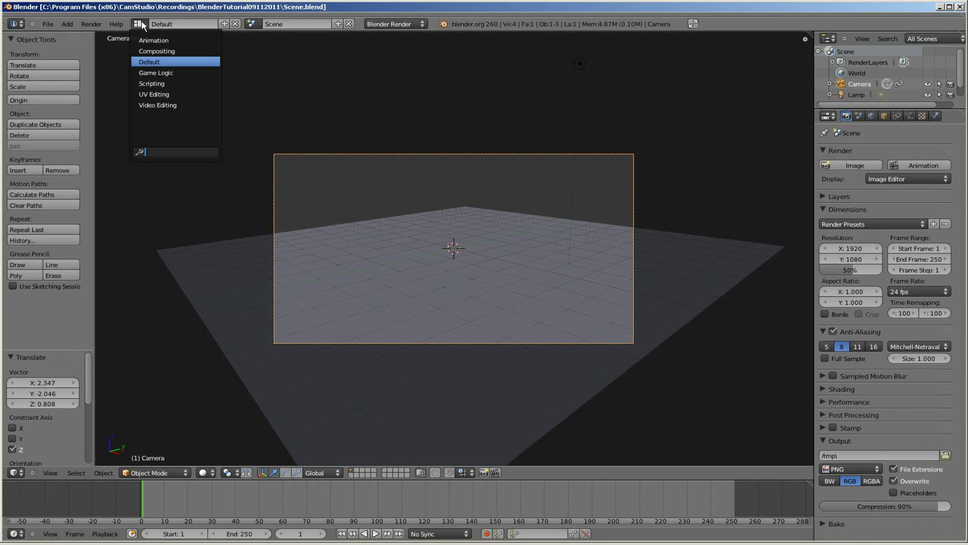
left_click(159, 51)
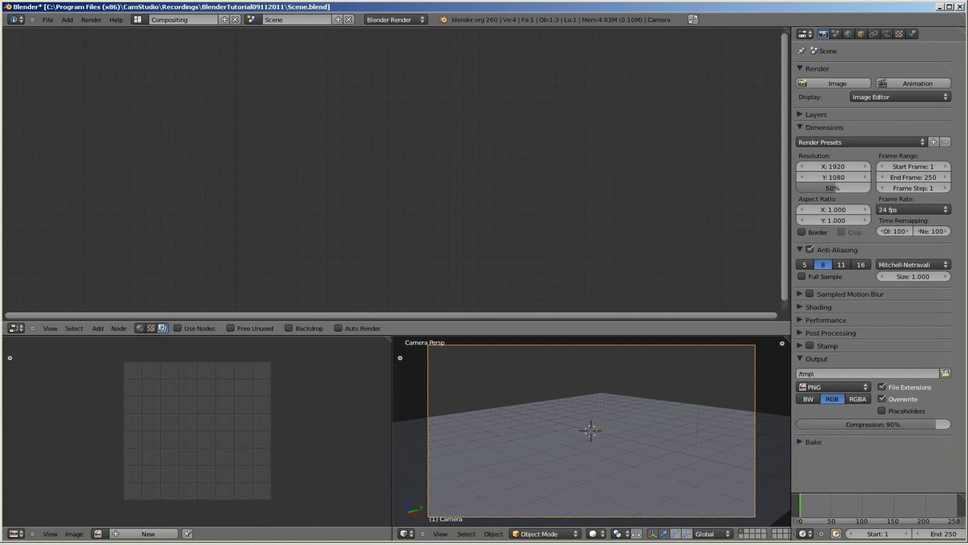
right_click(649, 396)
Step: Add a new material and texture to the plane and show texture nodes in the node editor
left_click(911, 33)
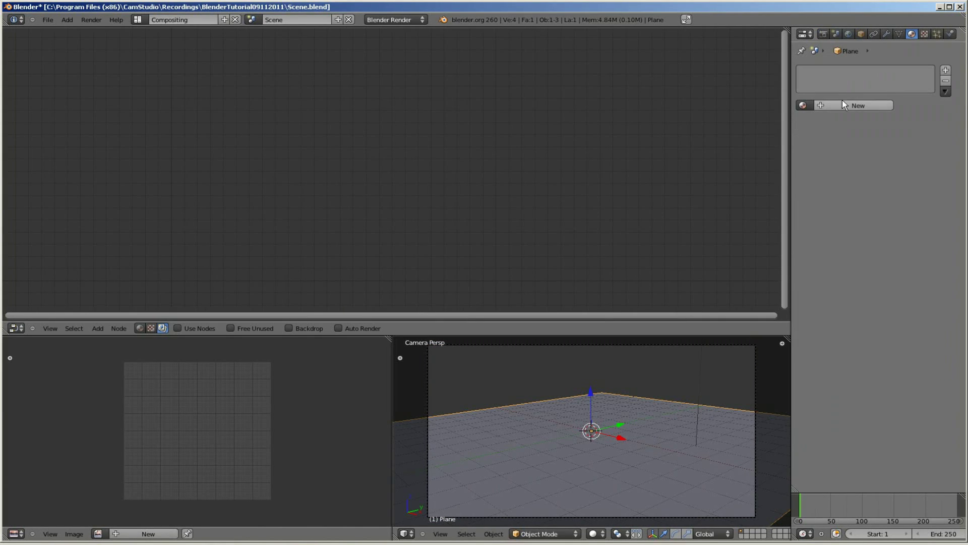
left_click(843, 104)
left_click(924, 34)
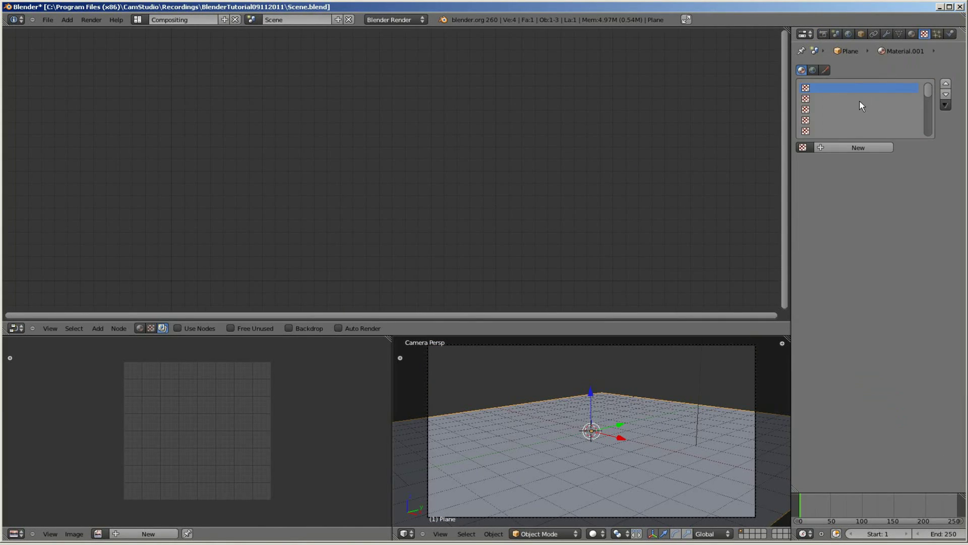
left_click(854, 148)
left_click(154, 327)
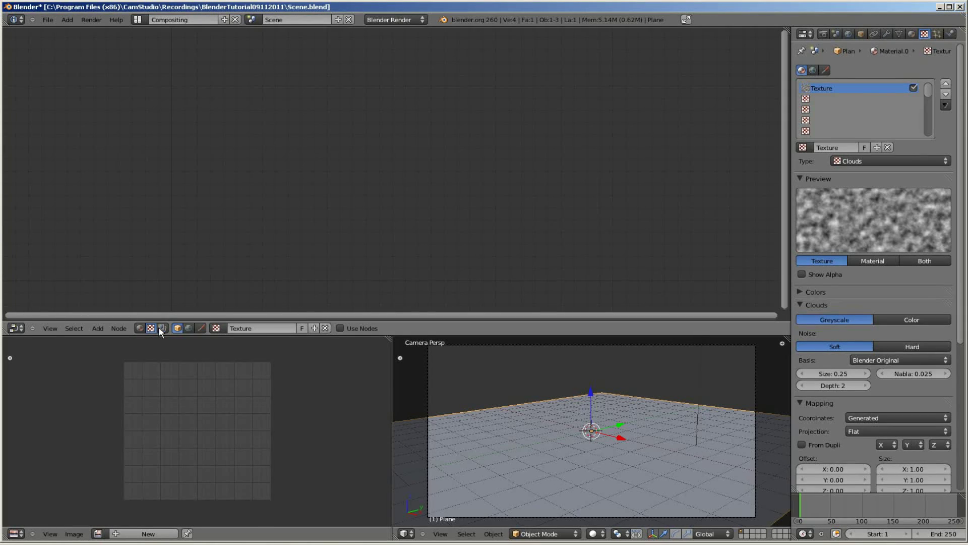
Step: Enable texture nodes and change the Checker node's first colour from red to black
left_click(341, 328)
middle_click_drag(276, 249, 370, 226)
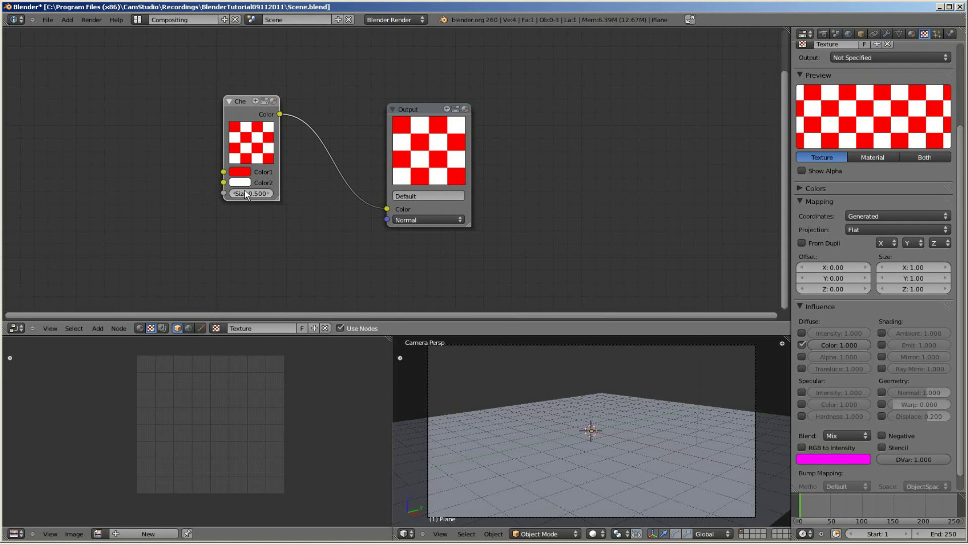
left_click(250, 173)
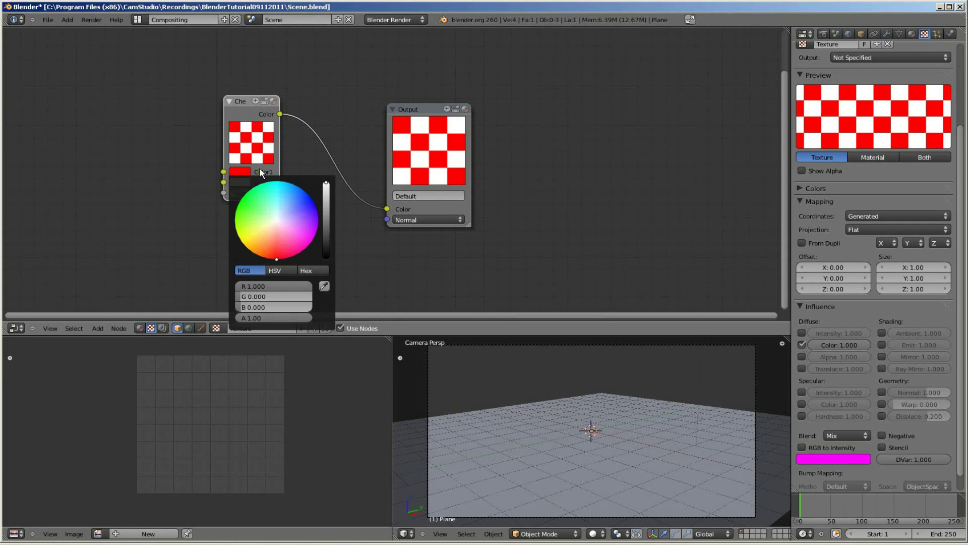
left_click_drag(325, 187, 328, 256)
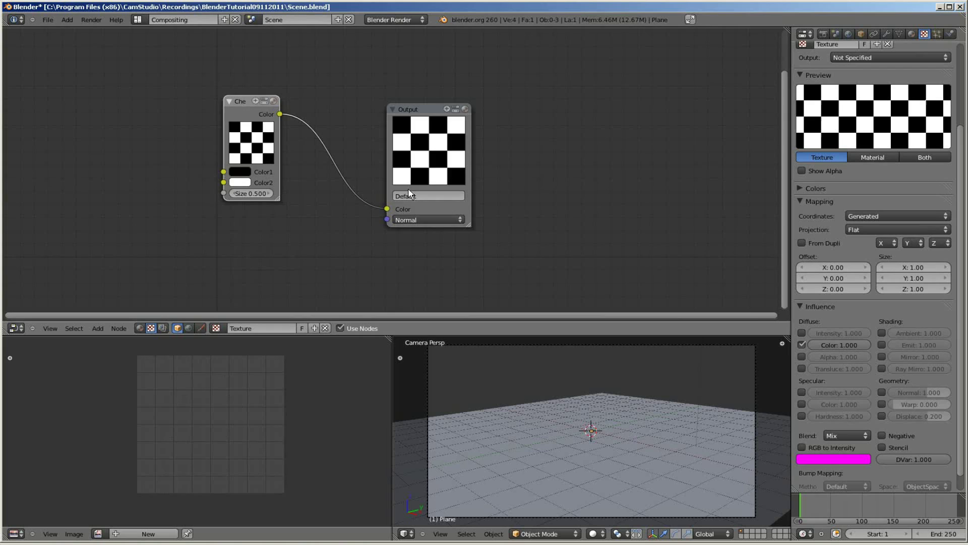
Step: Render the camera view with F12 and inspect the black-and-white checker plane
key("Home")
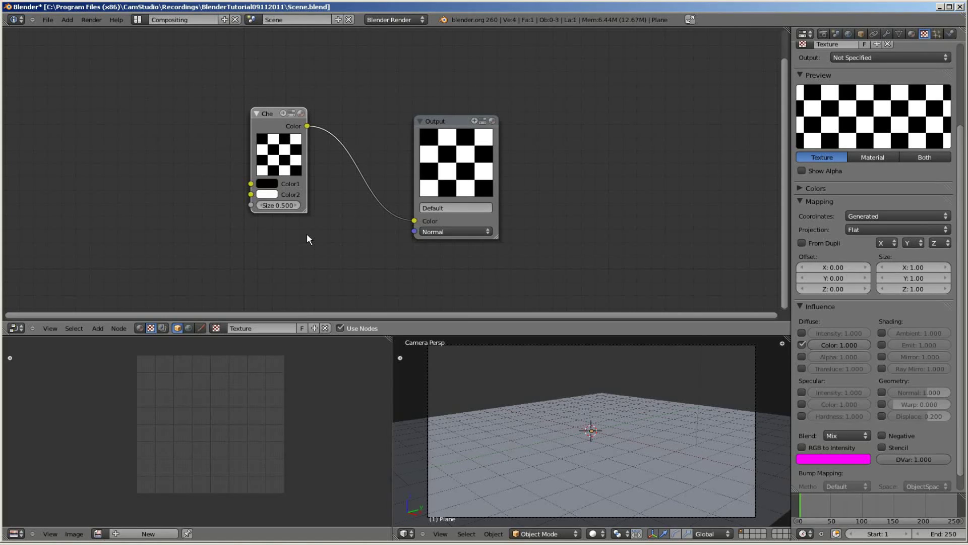
key("F12")
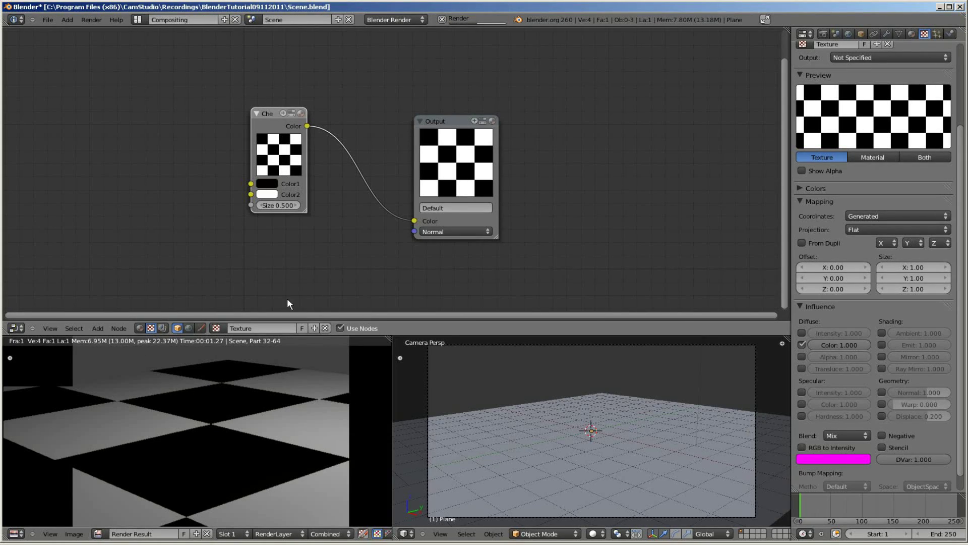
scroll(241, 455, "down", 3)
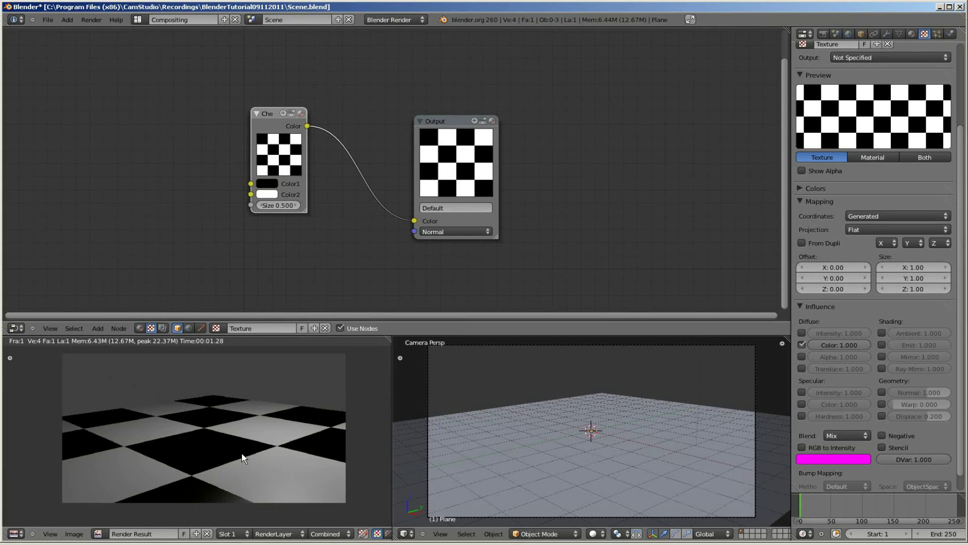
mouse_move(270, 464)
middle_mouse_down()
mouse_move(249, 454)
mouse_move(261, 461)
middle_mouse_up()
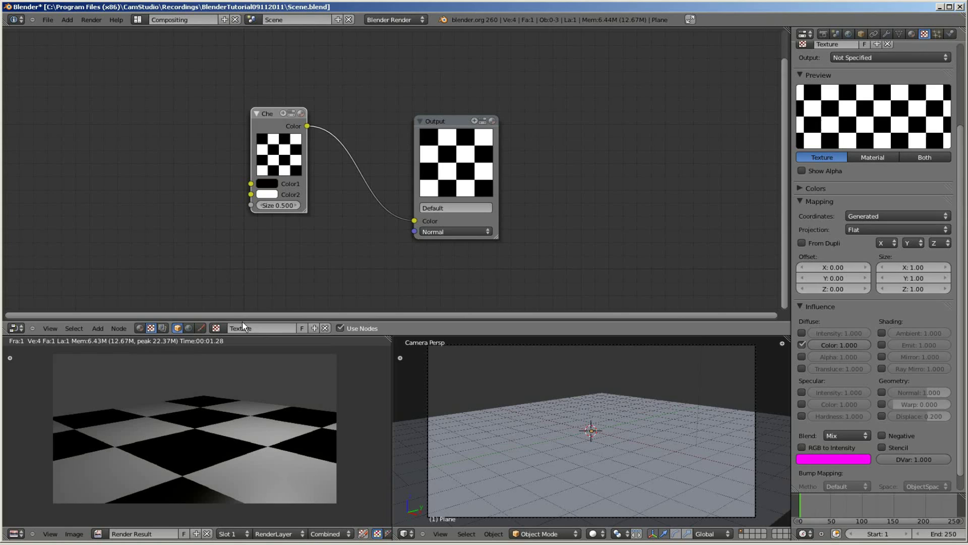
scroll(245, 232, "down", 2)
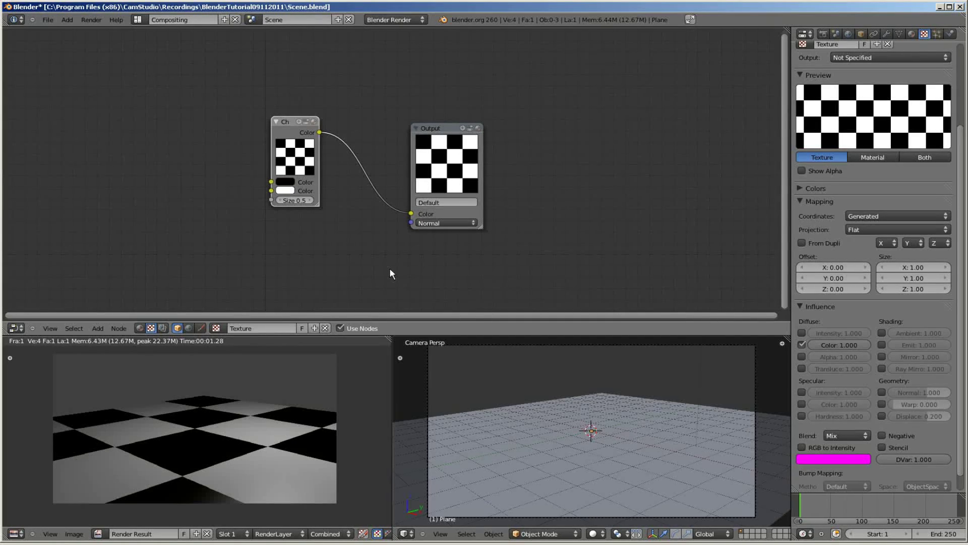
Step: Add a Noise texture node feeding the Output's Normal, and move the Checker node up-left
middle_click_drag(384, 270, 359, 230)
key("shift+a")
mouse_move(154, 227)
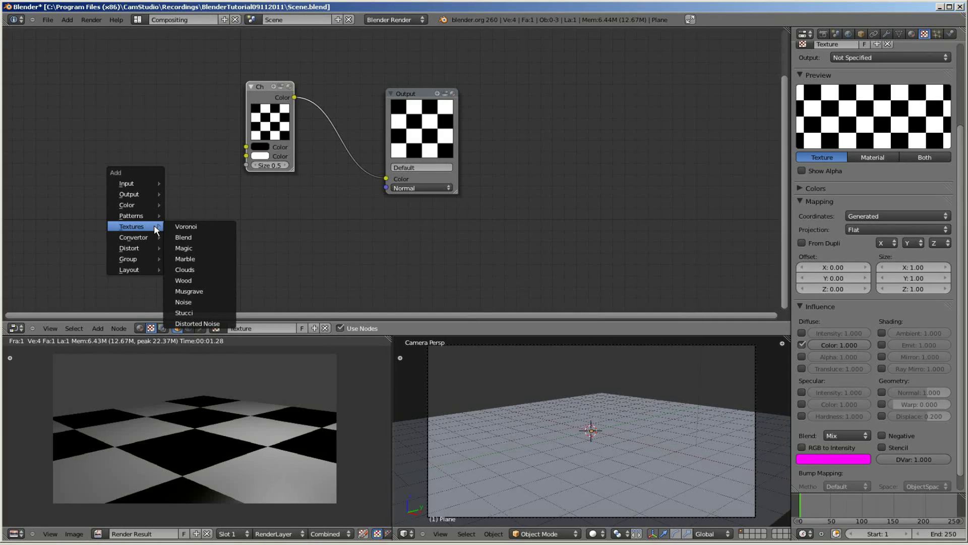
left_click(224, 303)
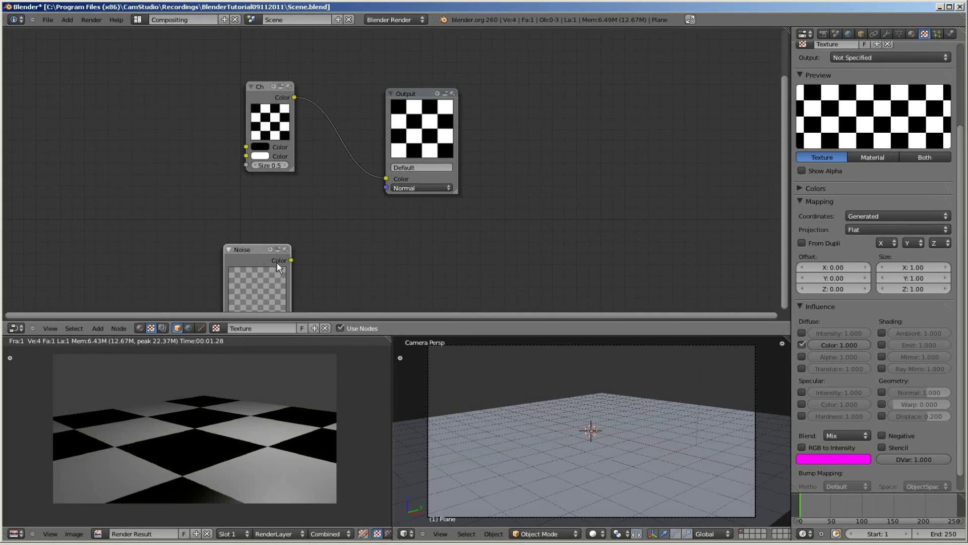
left_click_drag(249, 248, 388, 189)
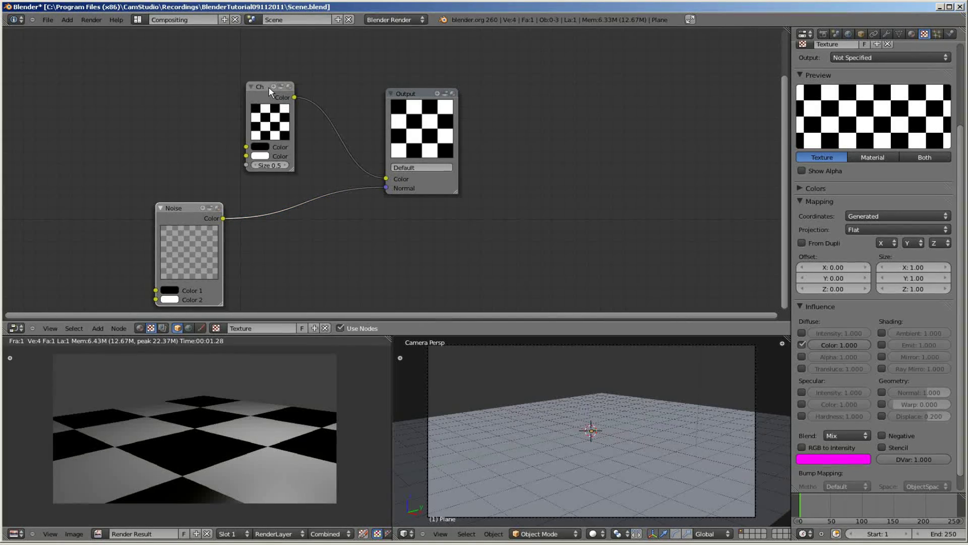
left_click_drag(268, 88, 178, 61)
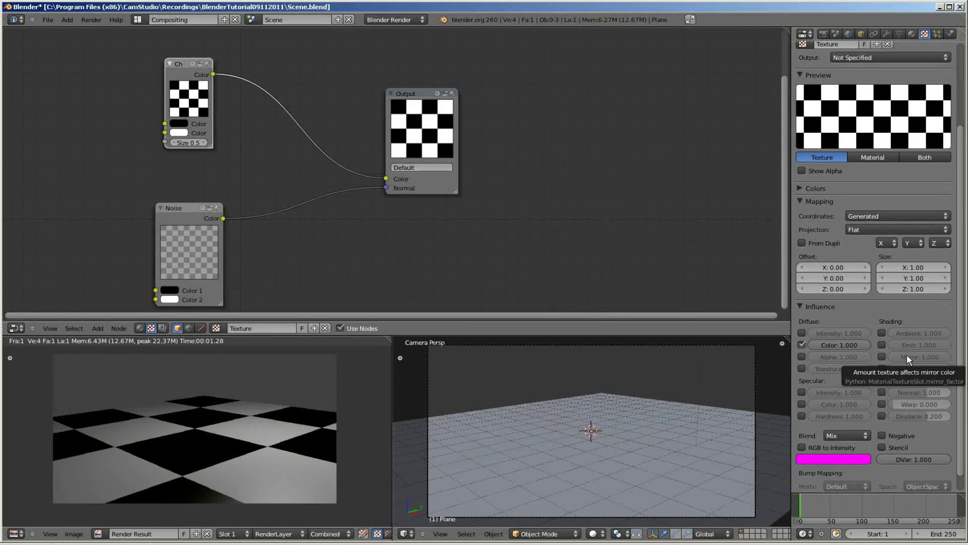
Step: Enable the texture's Geometry Normal influence at 1.000 so the noise acts as bump
scroll(895, 369, "up", 1)
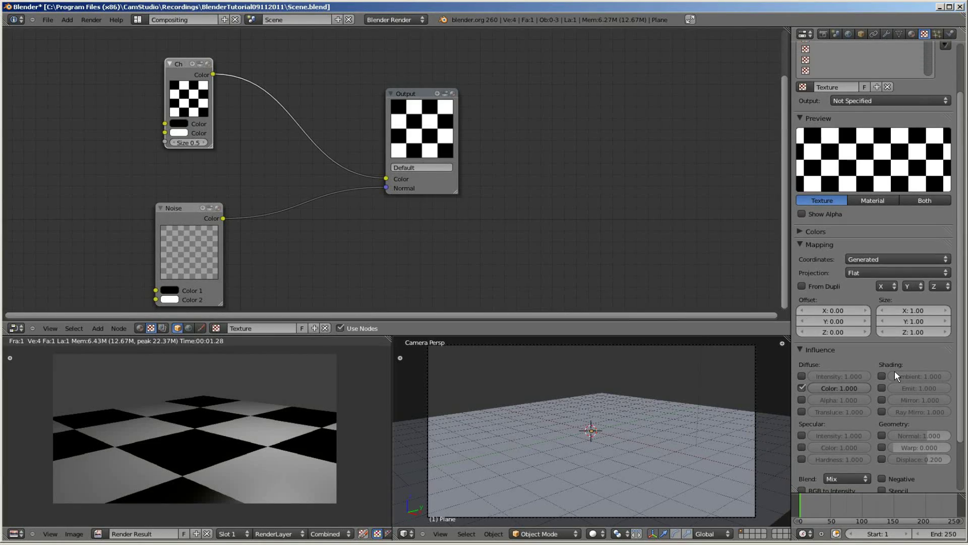
scroll(895, 370, "down", 2)
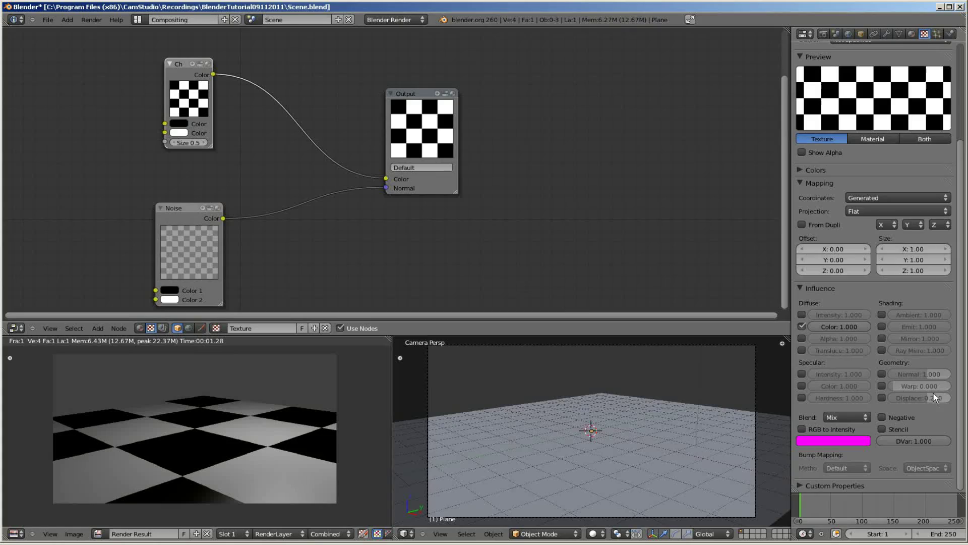
left_click(881, 374)
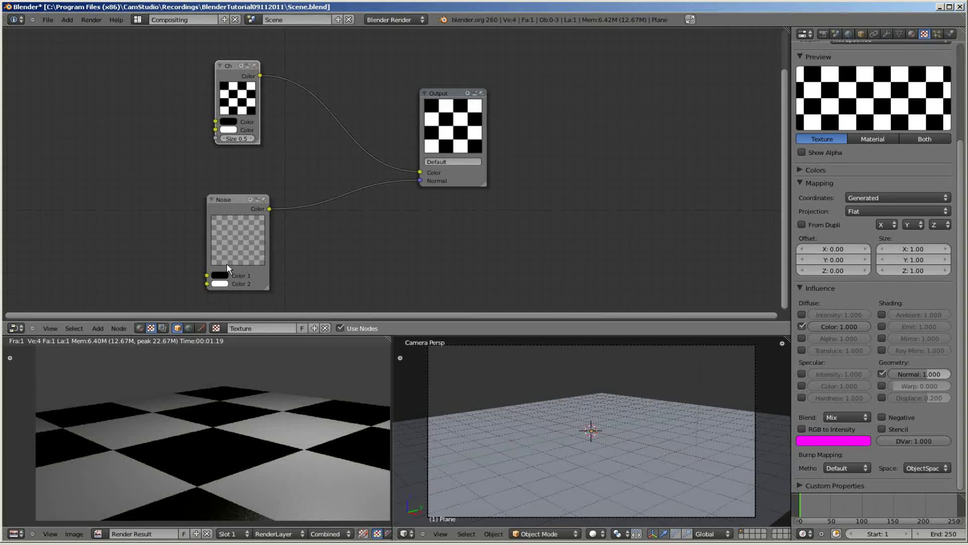
mouse_move(353, 170)
middle_mouse_down()
mouse_move(317, 177)
mouse_move(341, 168)
middle_mouse_up()
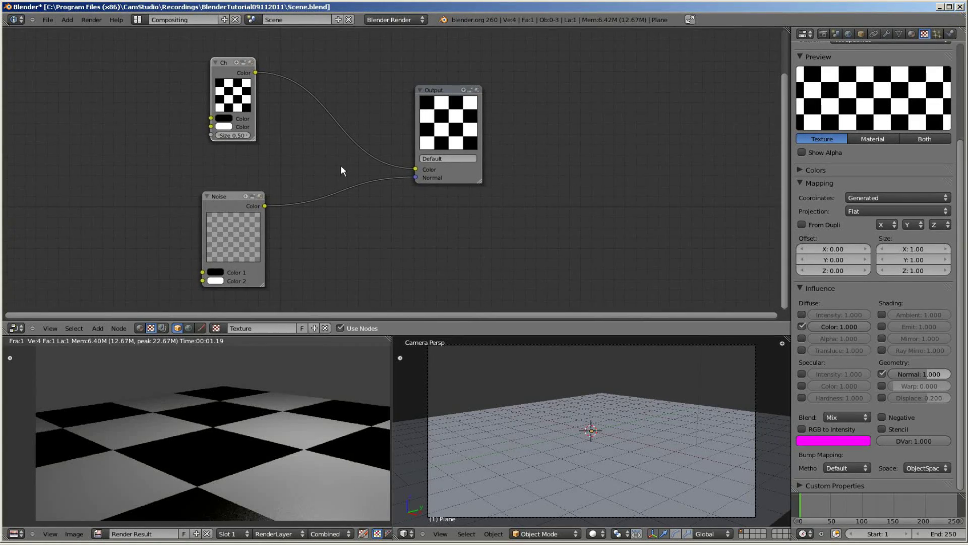
scroll(176, 104, "up", 3)
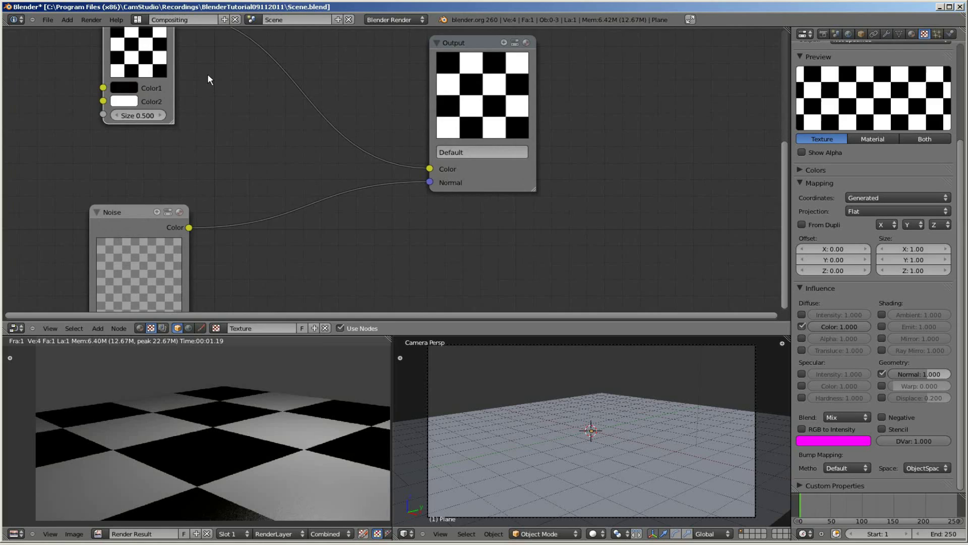
middle_click_drag(207, 79, 363, 211)
scroll(363, 212, "up", 2)
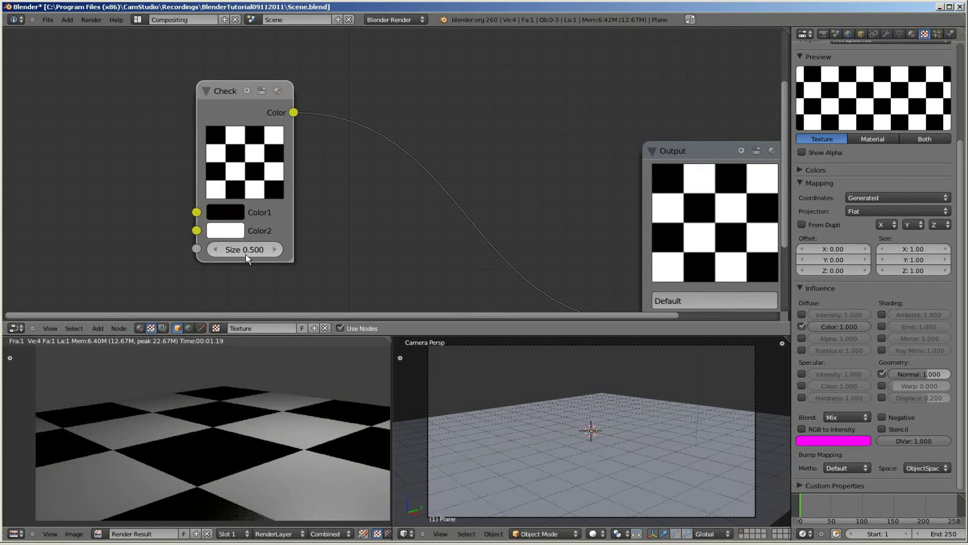
left_click_drag(246, 255, 206, 254)
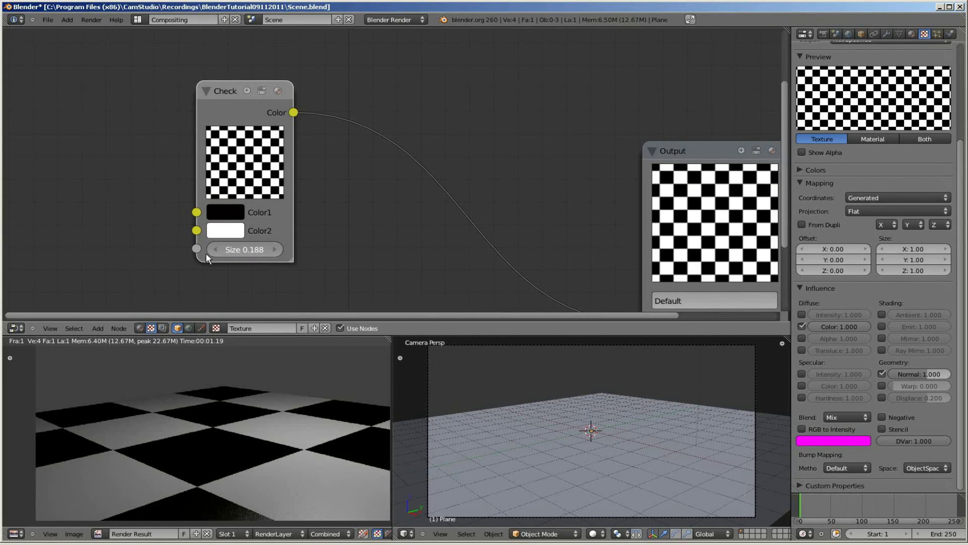
left_click(256, 252)
type("0")
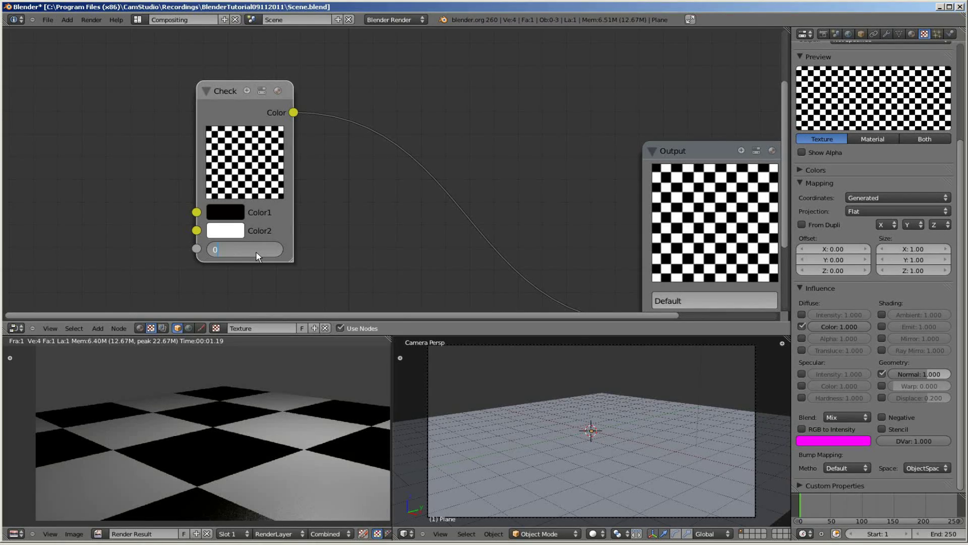
type(".5")
key("Return")
middle_click_drag(342, 199, 295, 161)
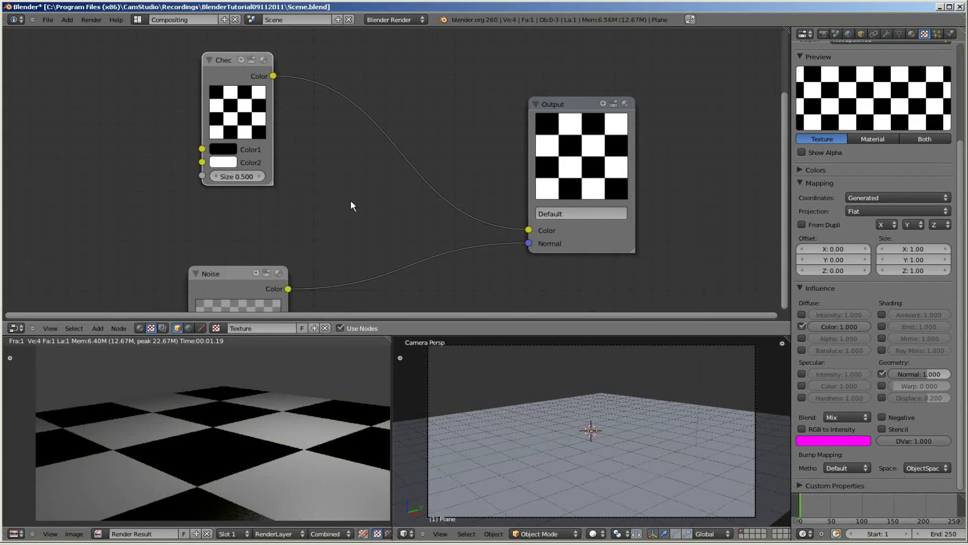
scroll(350, 199, "down", 3)
middle_click_drag(429, 171, 370, 171)
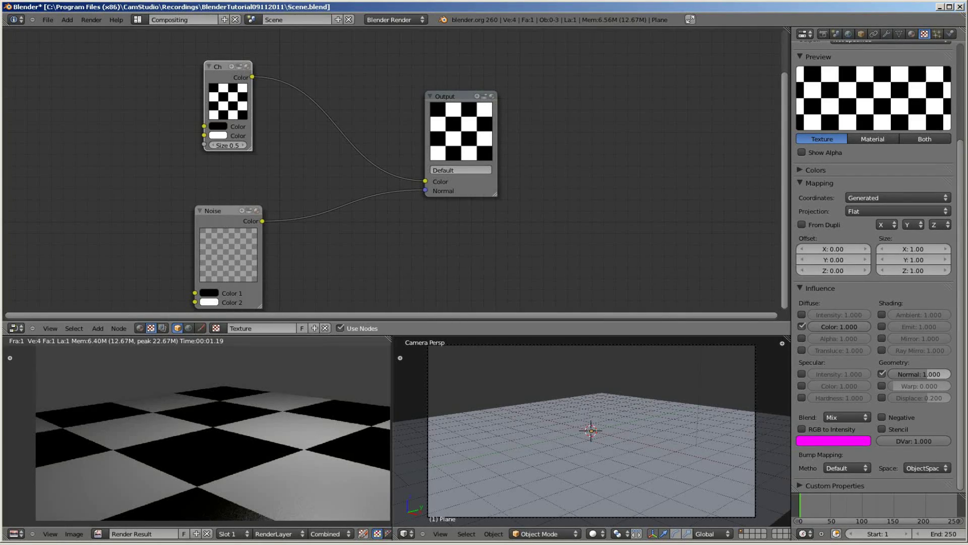
middle_click_drag(317, 181, 300, 163)
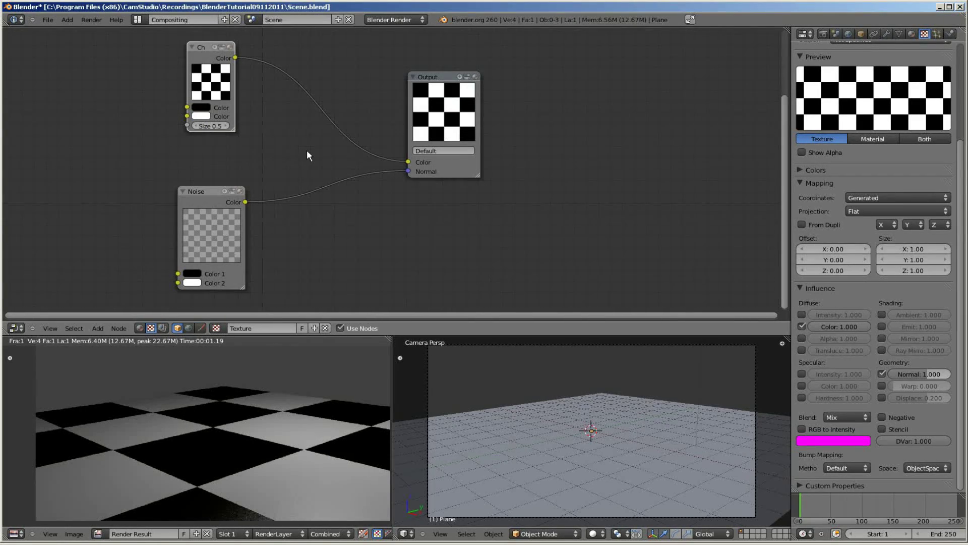
Step: Add a Scale distort node and insert it on the Checker-to-Output Color link
key("shift+a")
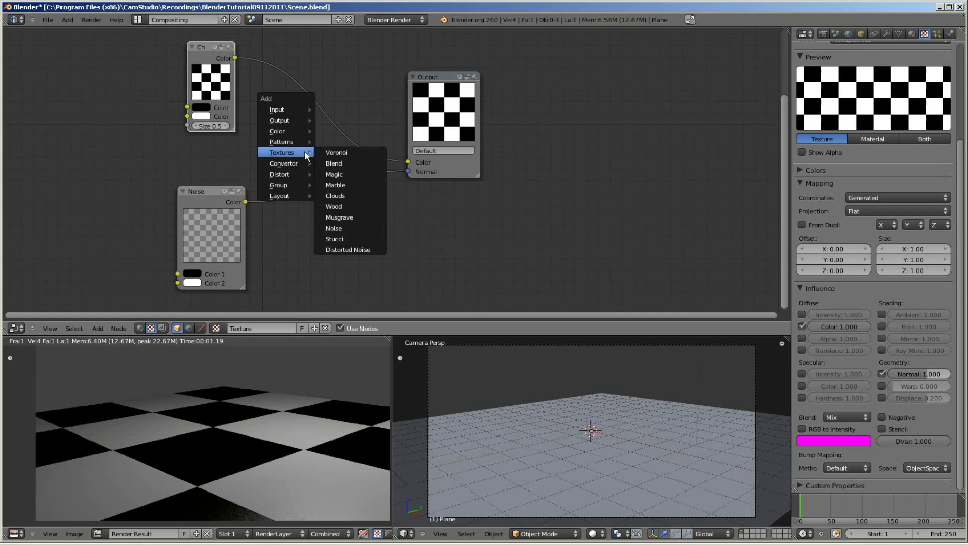
mouse_move(296, 175)
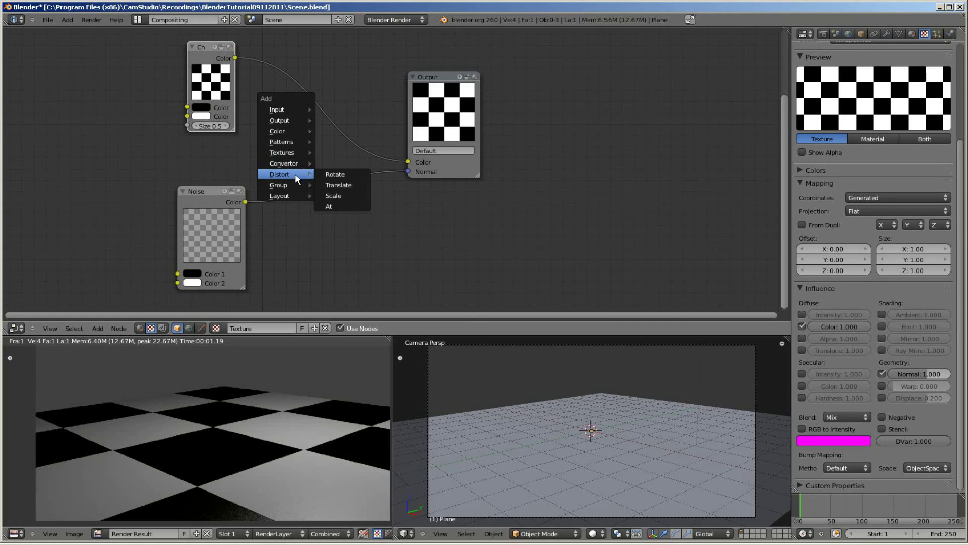
left_click(333, 196)
left_click(347, 197)
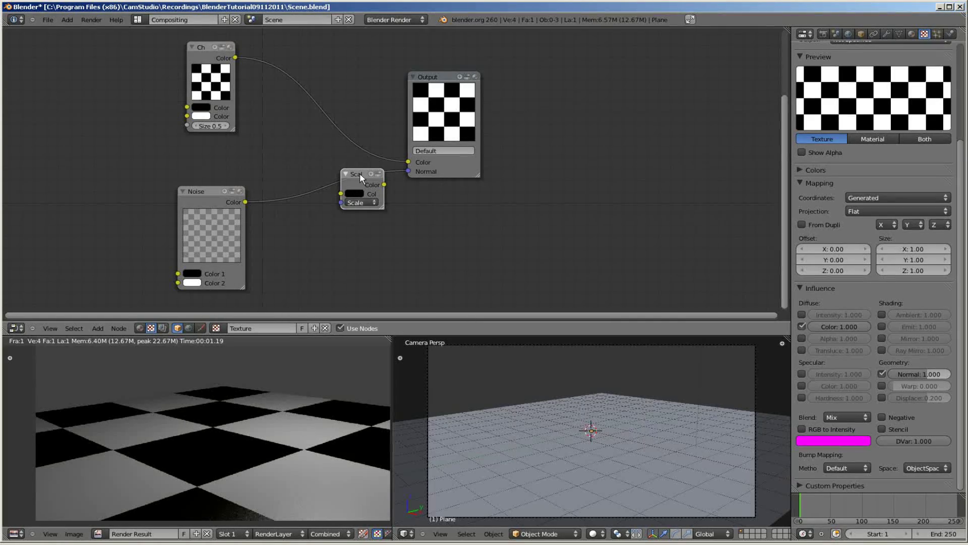
left_click_drag(359, 173, 315, 92)
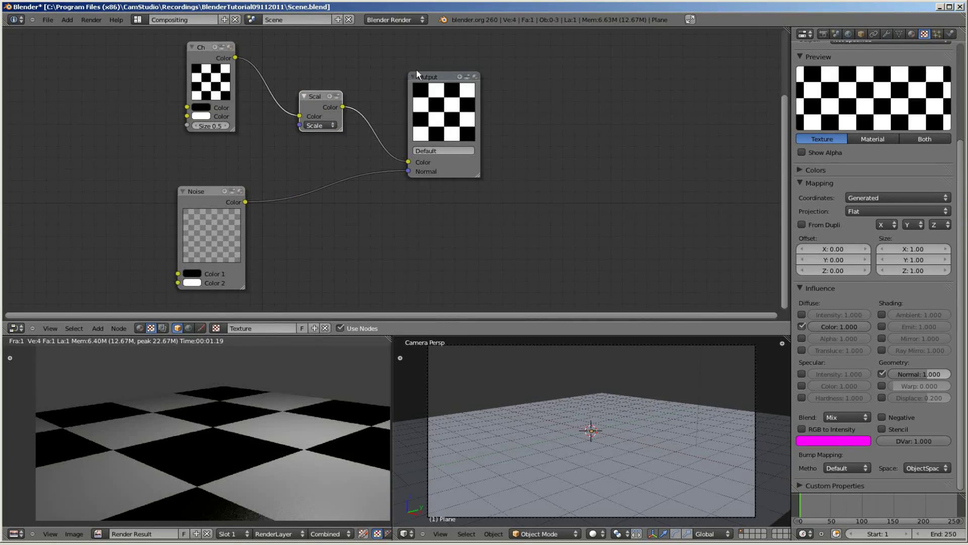
middle_click_drag(416, 69, 386, 141)
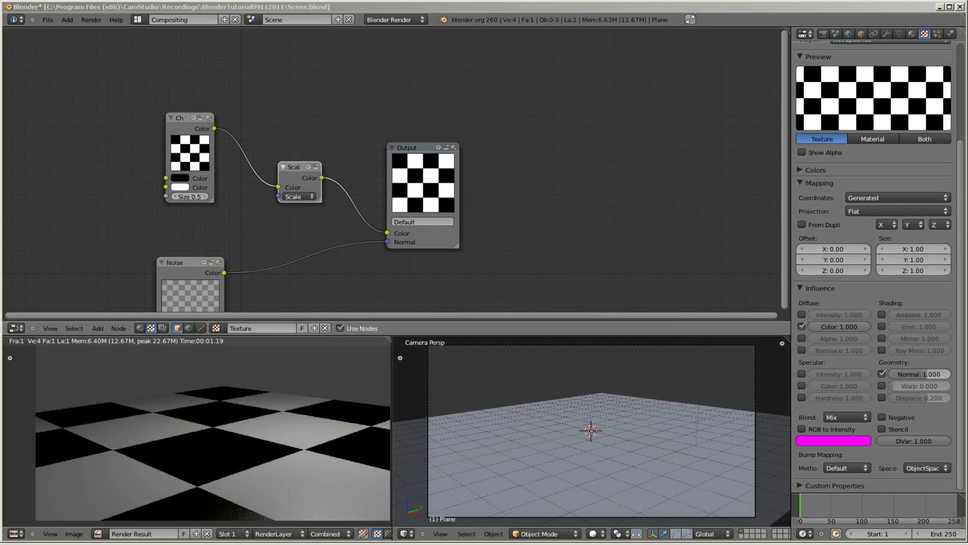
left_click_drag(296, 166, 316, 92)
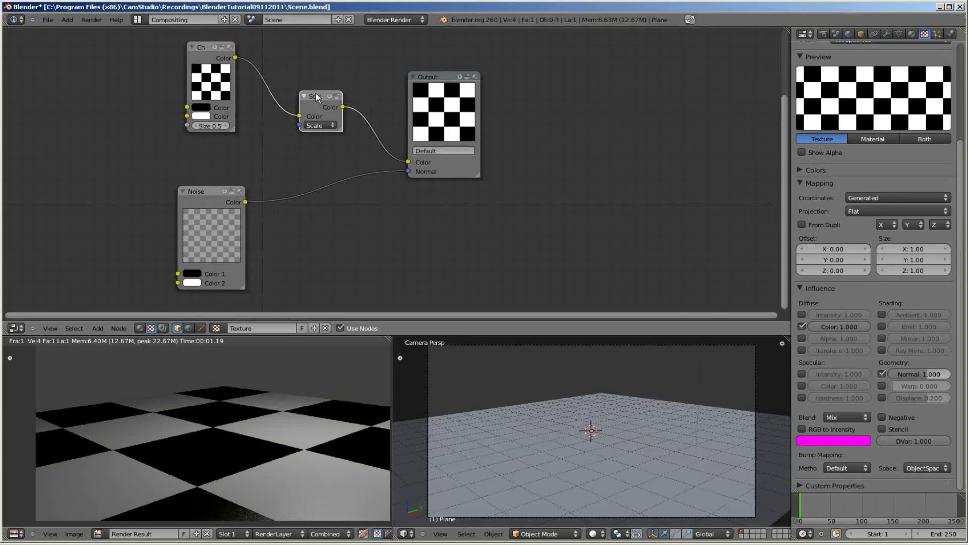
middle_click_drag(410, 66, 386, 139)
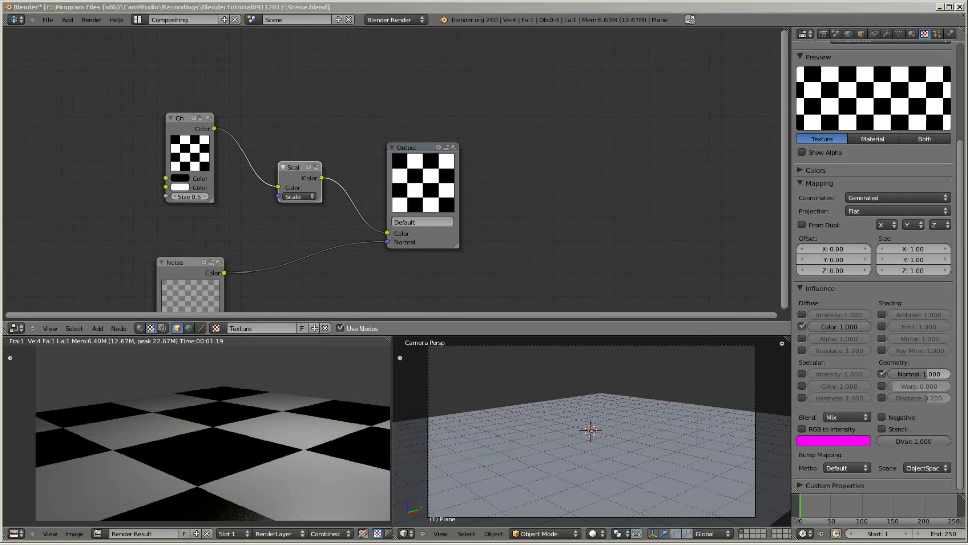
Step: Add a Coordinates input node beside the Checker and connect it to the Scale node's Scale input
middle_click_drag(230, 216, 315, 180)
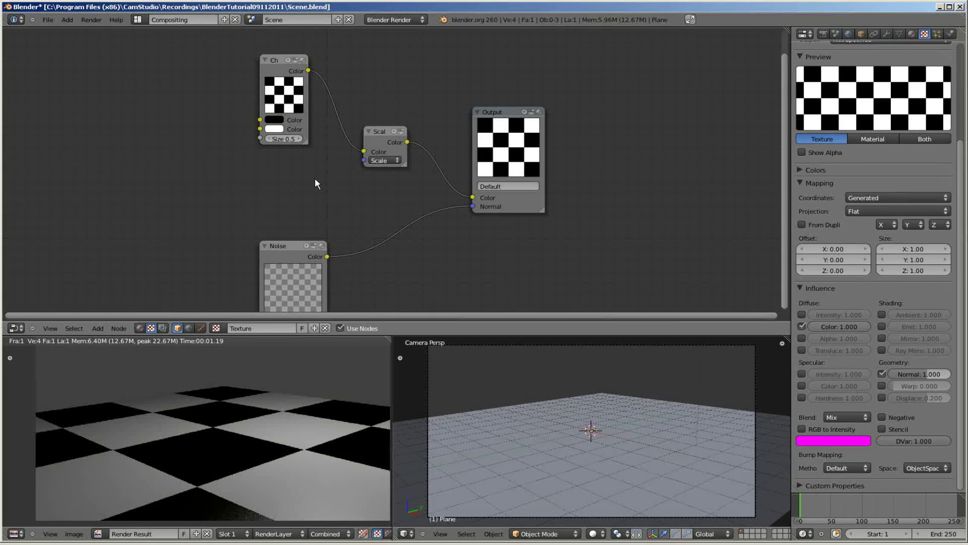
key("shift+a")
mouse_move(315, 179)
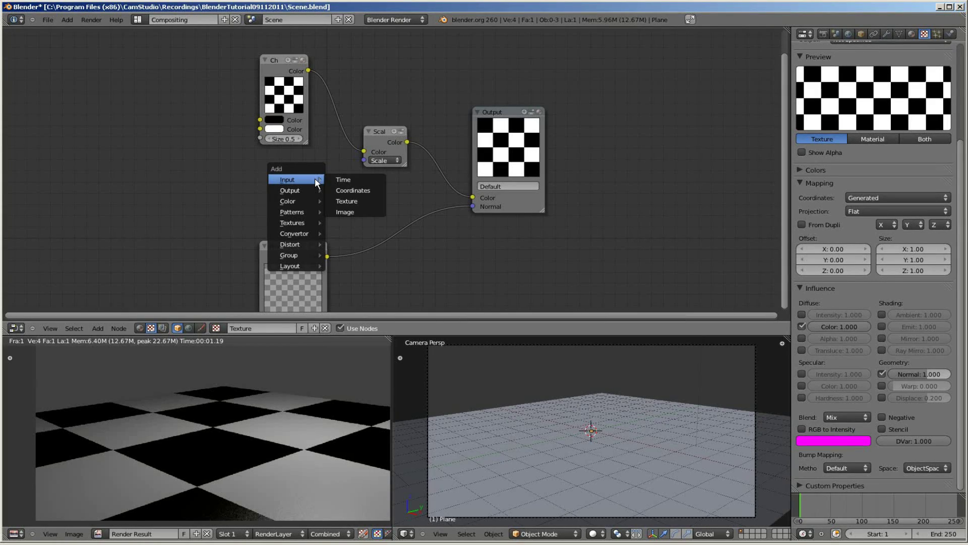
left_click(362, 190)
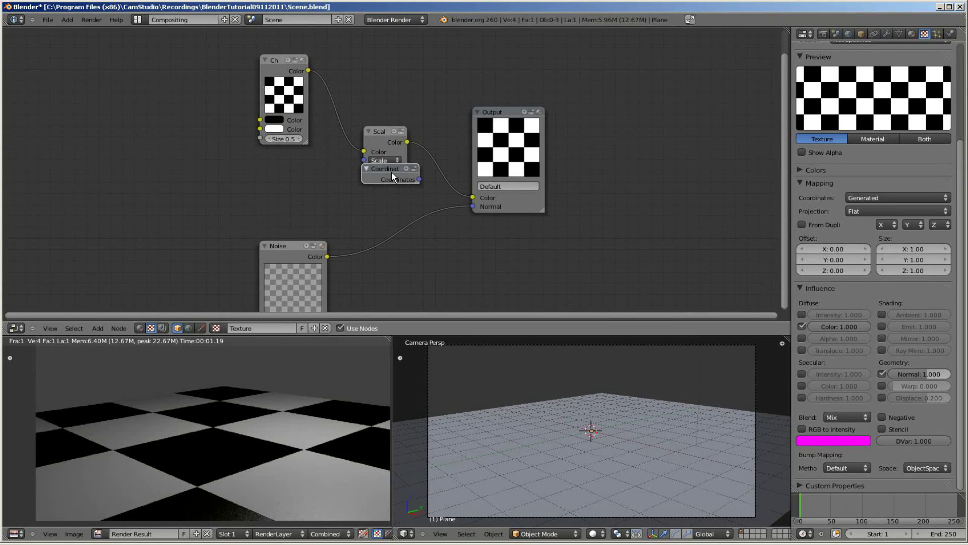
left_click_drag(387, 166, 258, 173)
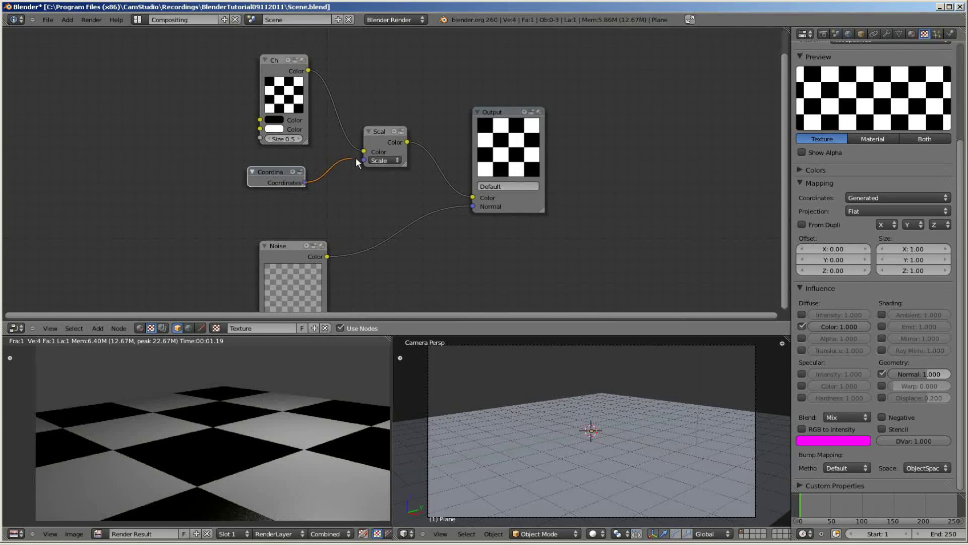
left_click_drag(356, 158, 364, 160)
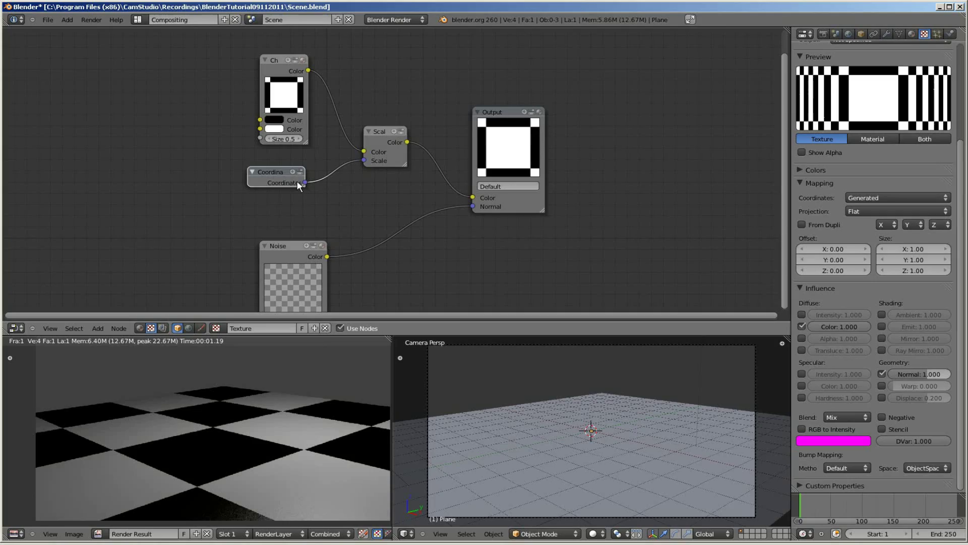
left_click_drag(279, 167, 276, 179)
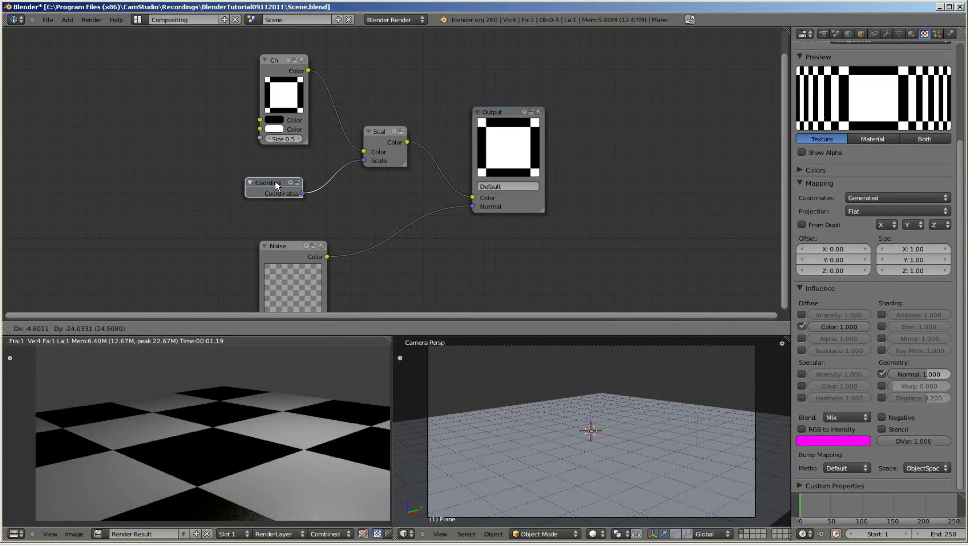
Step: Add a Math Add node with values 5 and 0, feeding the Scale node's Scale input
left_click(343, 183)
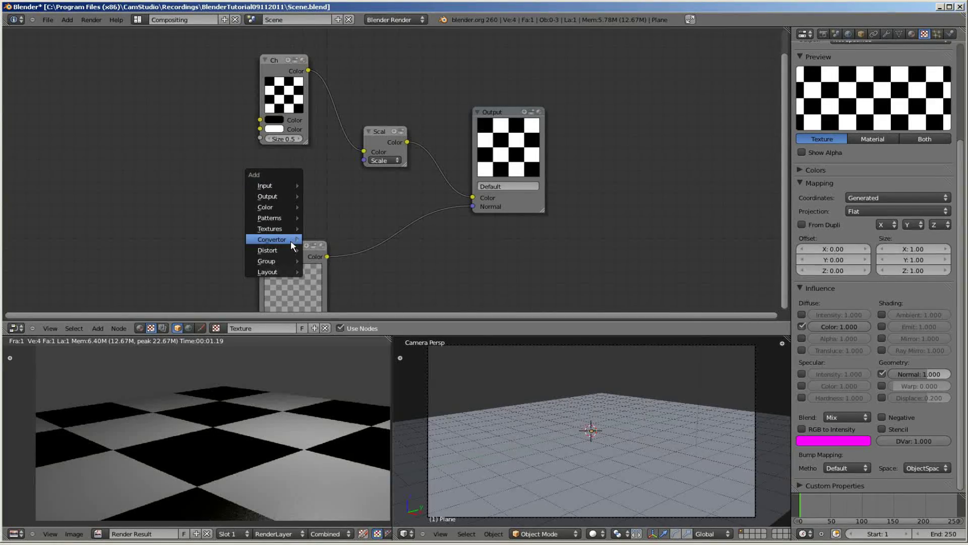
mouse_move(290, 241)
left_click(323, 239)
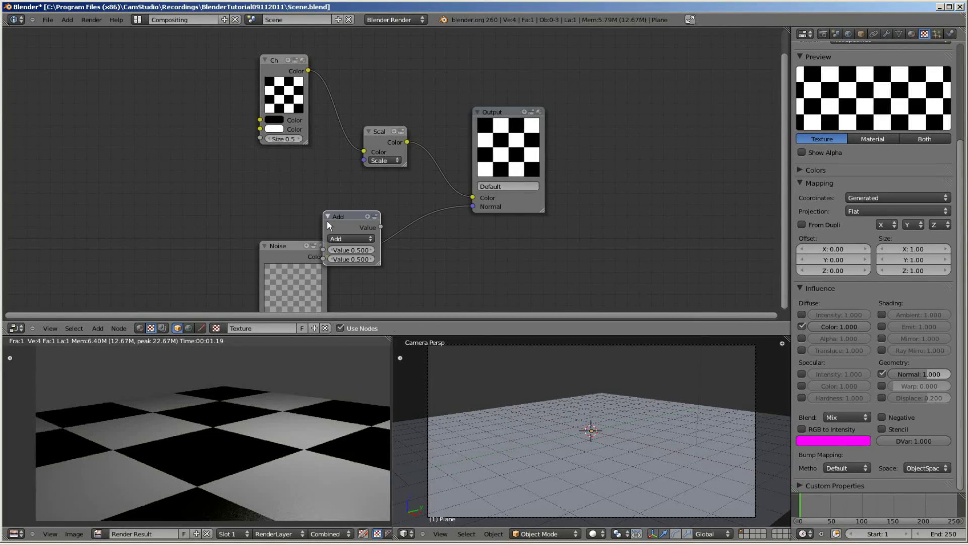
left_click_drag(358, 215, 281, 177)
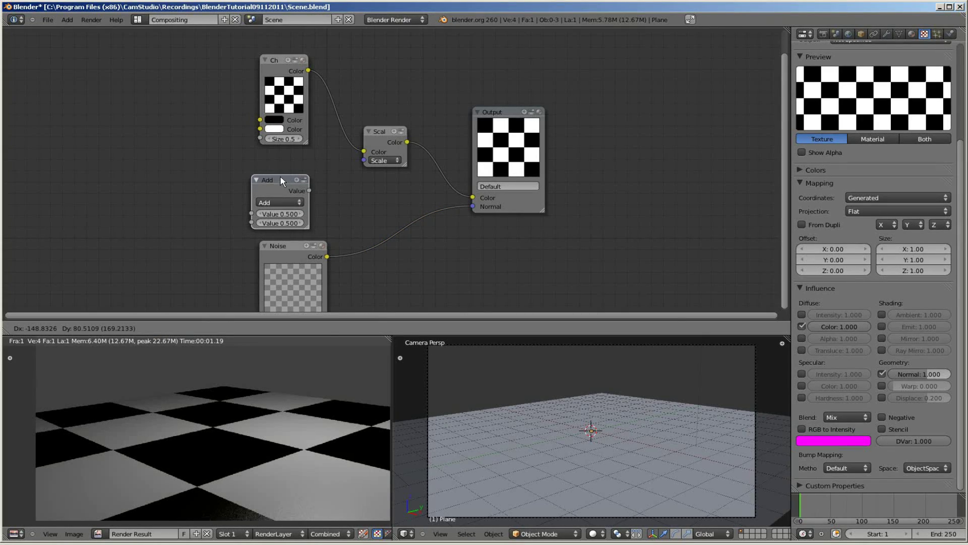
left_click(286, 218)
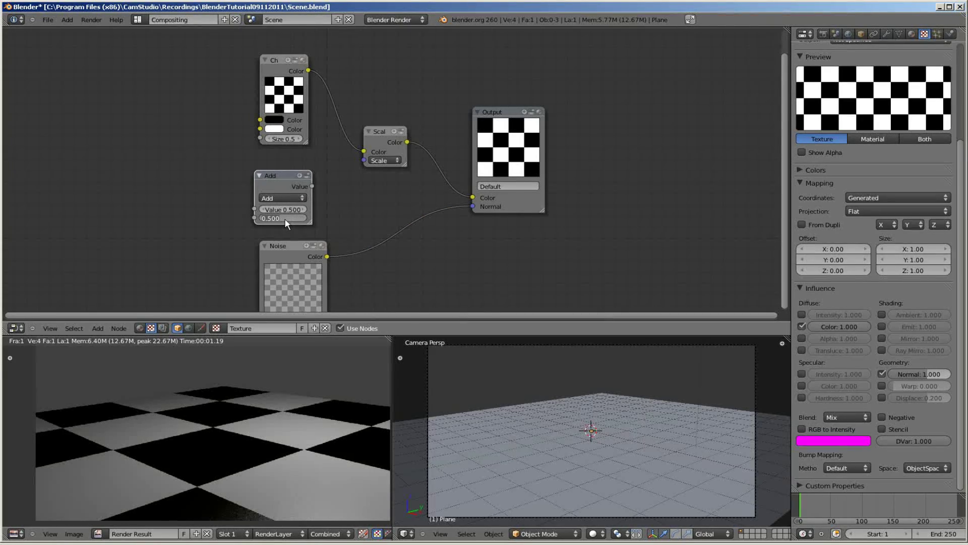
type("0")
key("Return")
key("Return")
left_click_drag(312, 186, 363, 162)
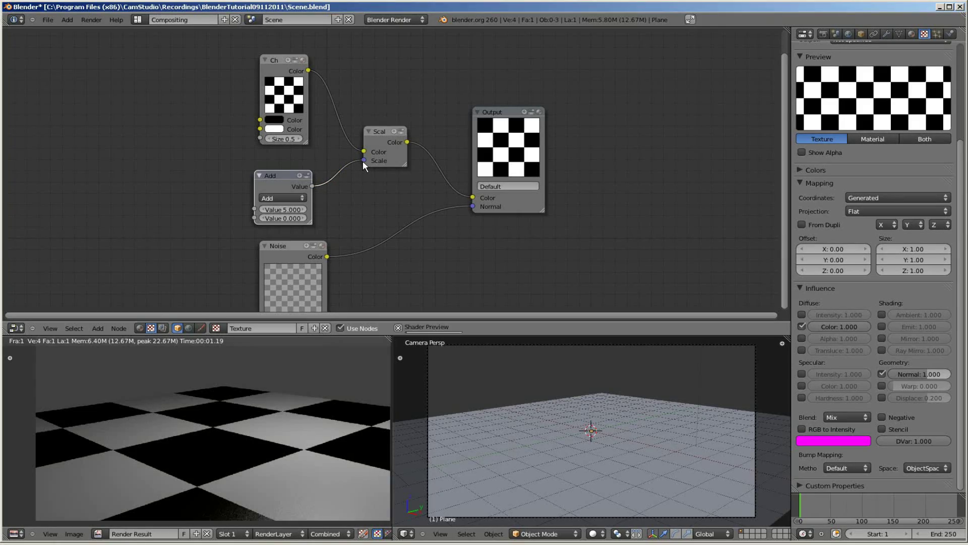
Step: Save the file and add a Marble texture node at the left of the node tree
scroll(174, 159, "up", 1)
key("ctrl+s")
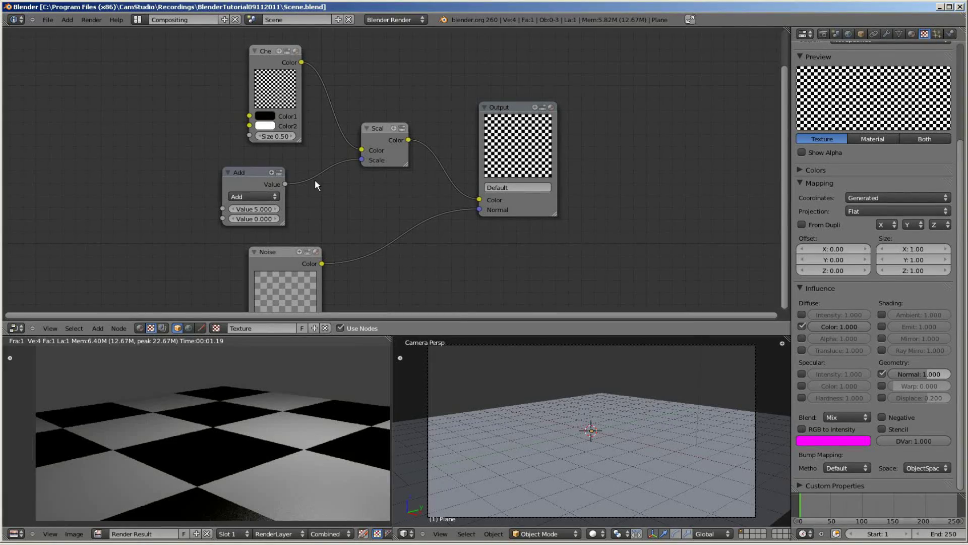
key("shift+a")
mouse_move(105, 130)
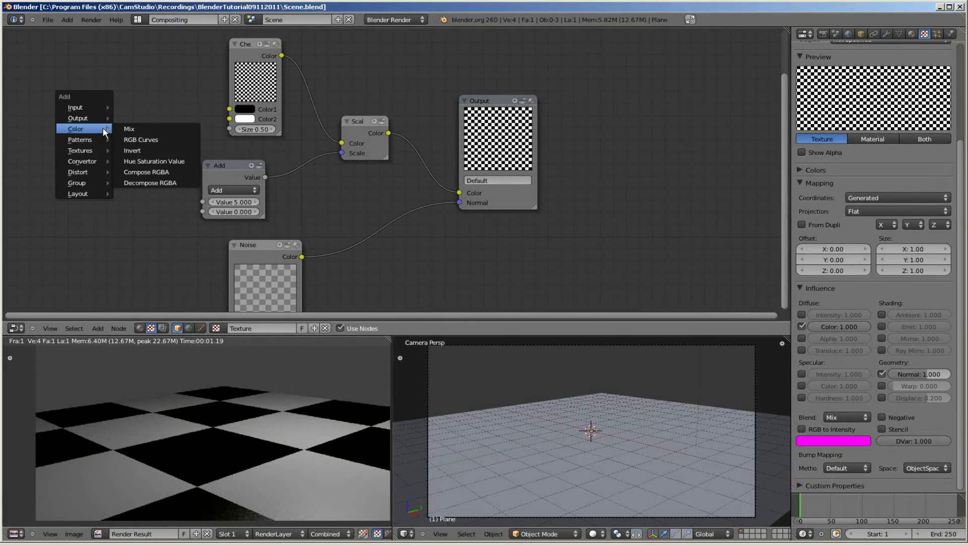
mouse_move(100, 150)
left_click(158, 181)
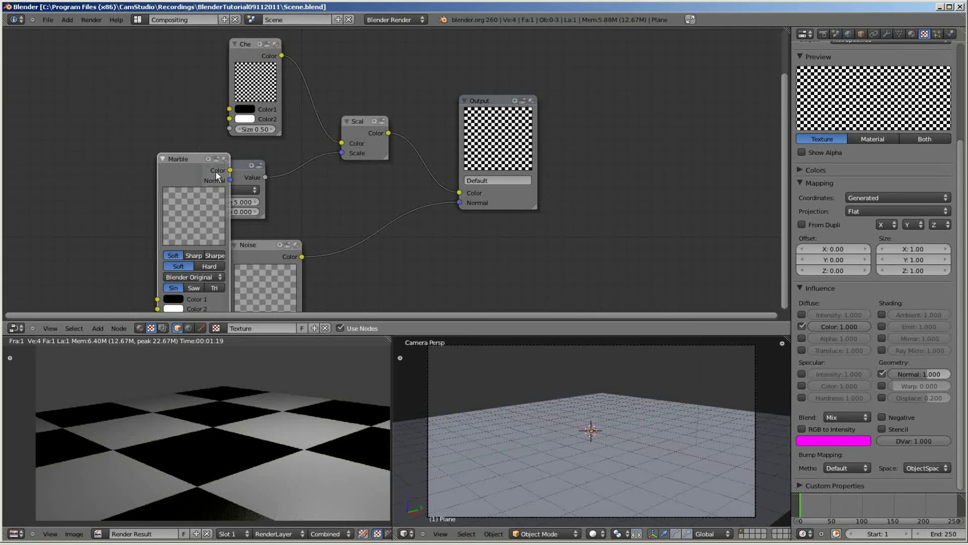
left_click(91, 99)
Step: Add a Color > Mix node beside the Checker and Scale nodes
scroll(257, 182, "down", 1)
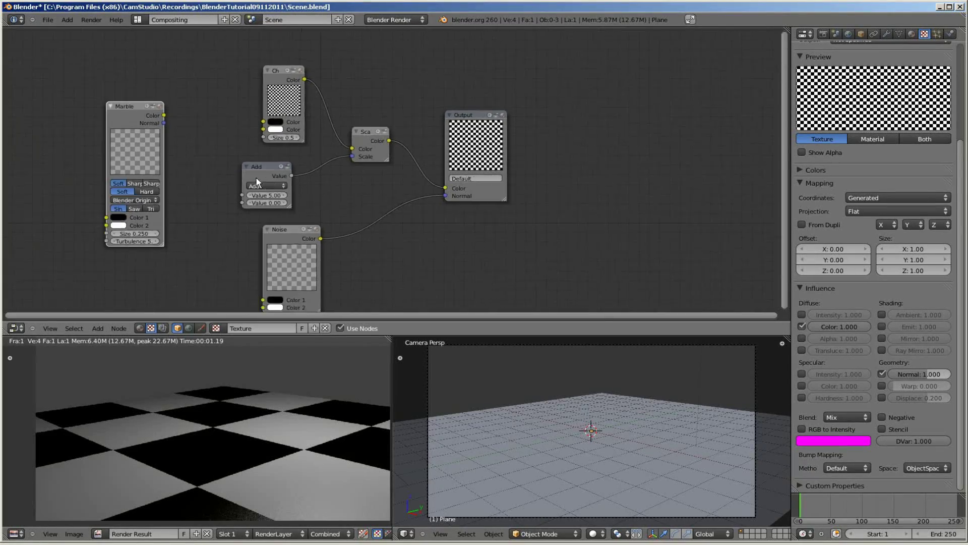
scroll(303, 189, "down", 1)
middle_click_drag(343, 196, 379, 197)
key("shift+a")
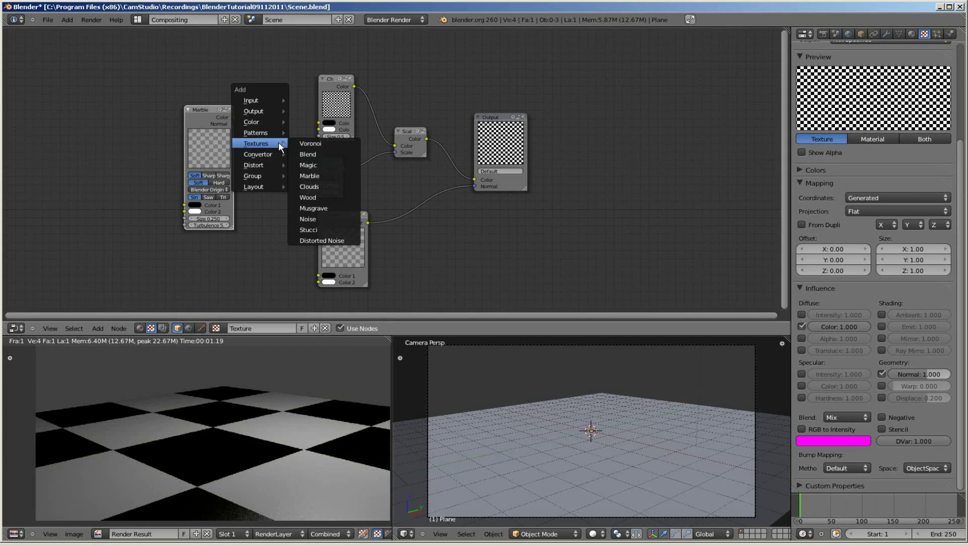
mouse_move(275, 123)
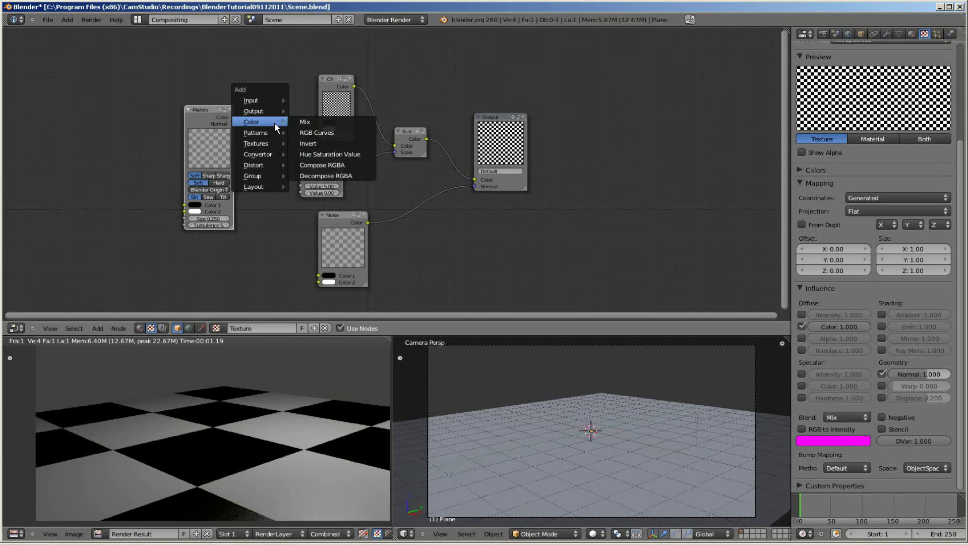
left_click(356, 129)
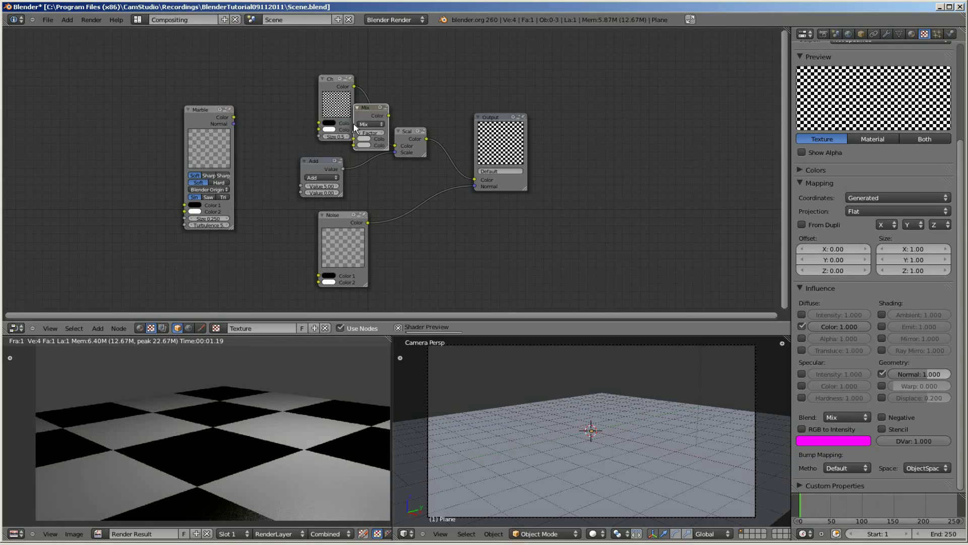
Step: Drop the Mix node and move the Checker up, then undo this first linking attempt
left_click(373, 104)
left_click_drag(323, 79, 244, 38)
left_click_drag(234, 117, 355, 139)
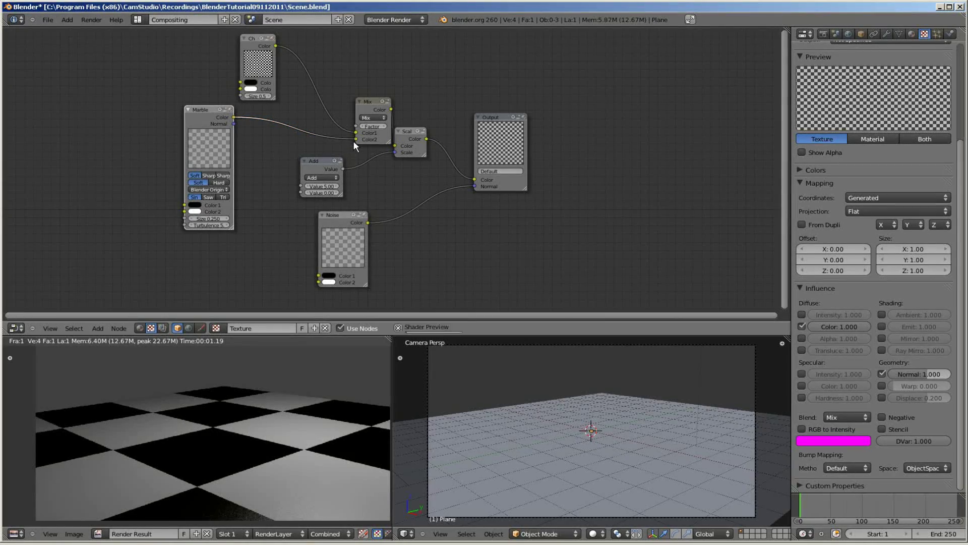
key("ctrl+z")
key("ctrl+z")
Step: Insert a new Mix node on the Checker–Scale link and connect Marble's Color to Color2
key("shift+a")
mouse_move(274, 122)
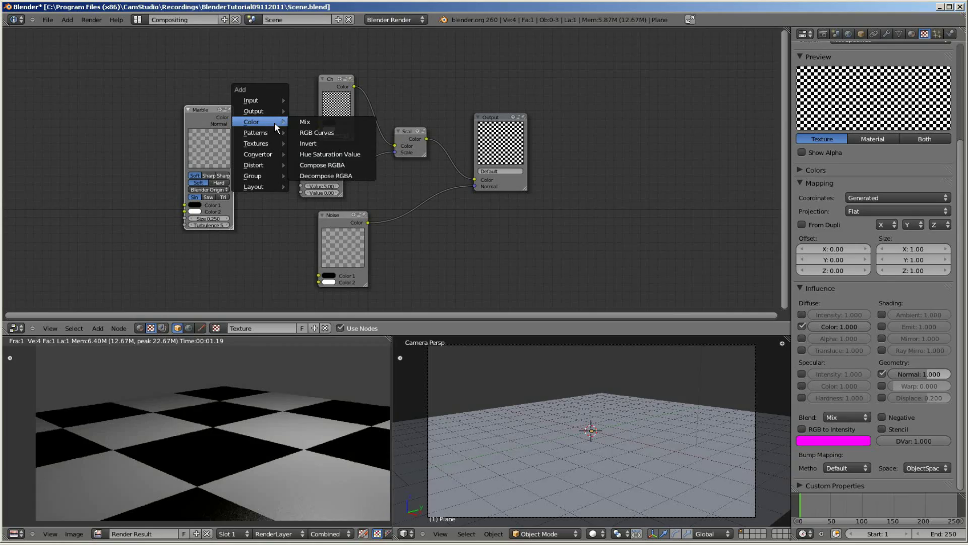
left_click(355, 128)
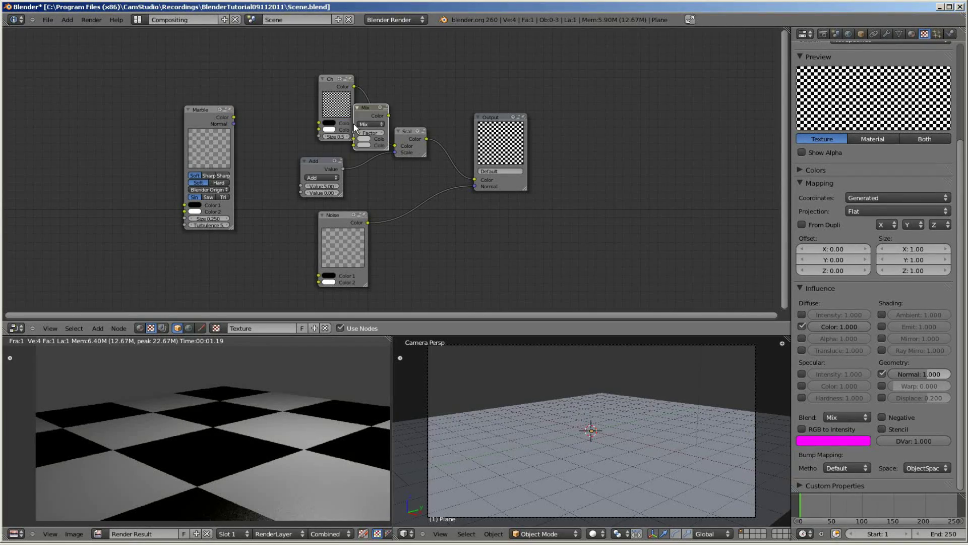
left_click(373, 104)
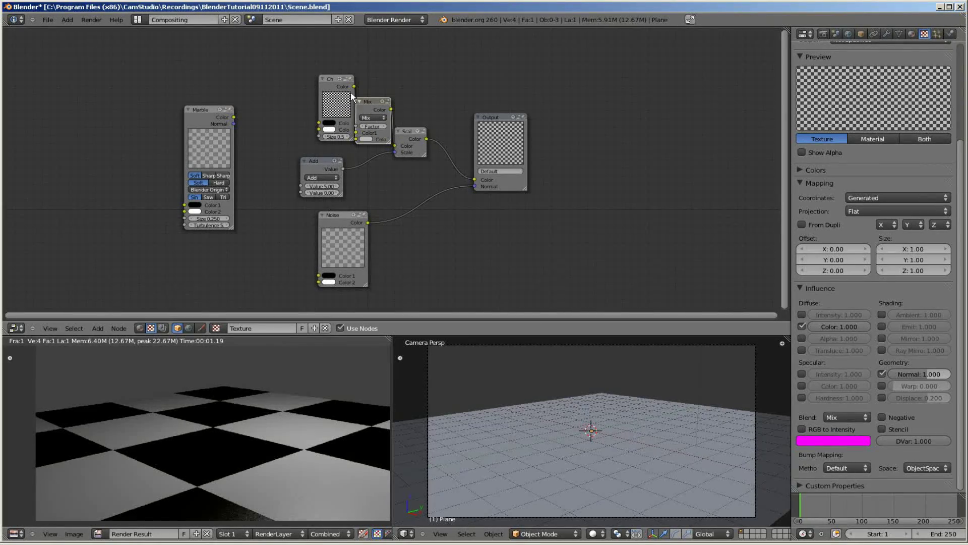
left_click_drag(331, 77, 245, 37)
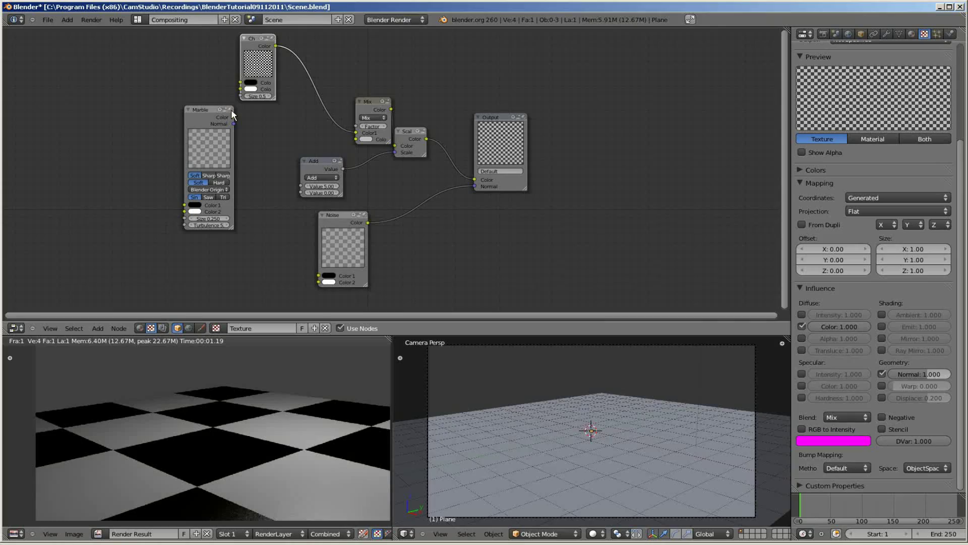
left_click_drag(238, 119, 238, 116)
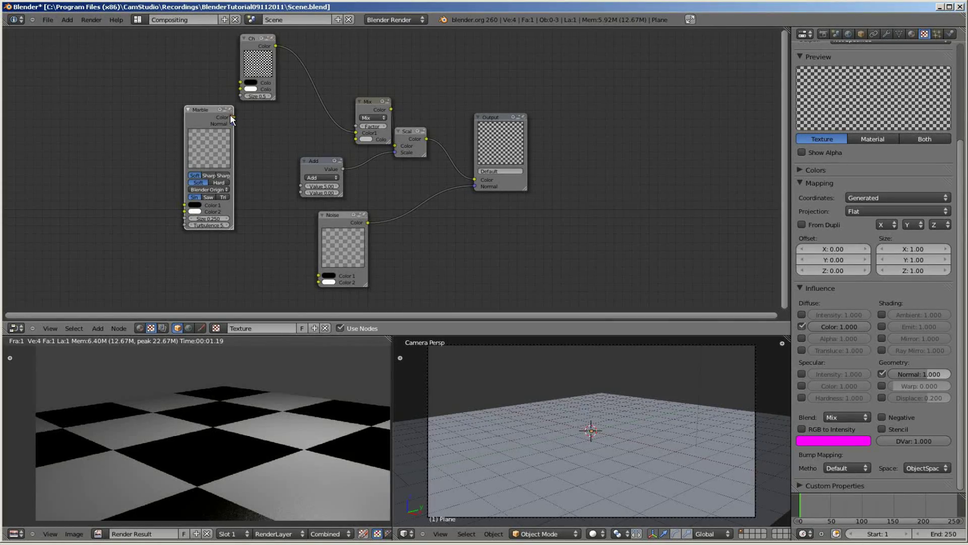
left_click_drag(292, 120, 354, 143)
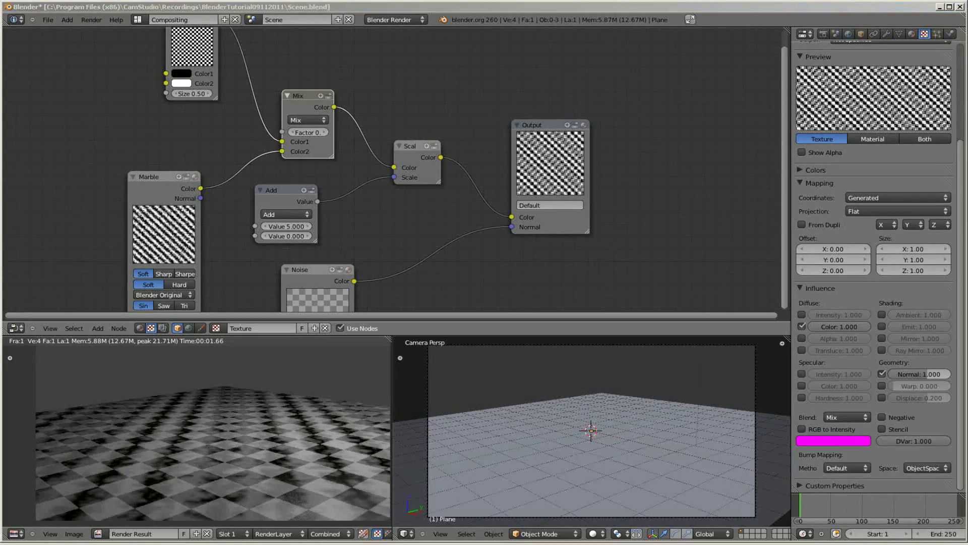
Step: Bring the Blender window into focus to render the camera view
left_click(175, 12)
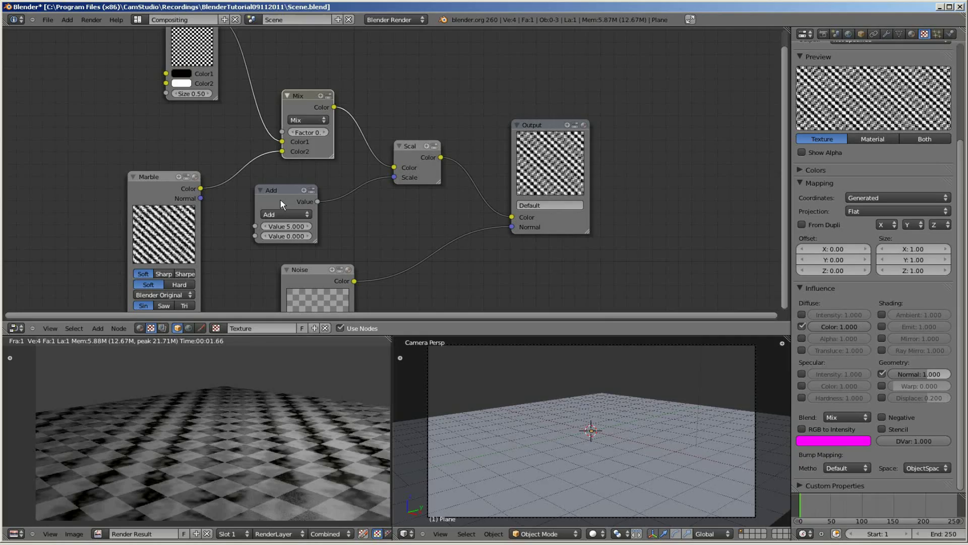